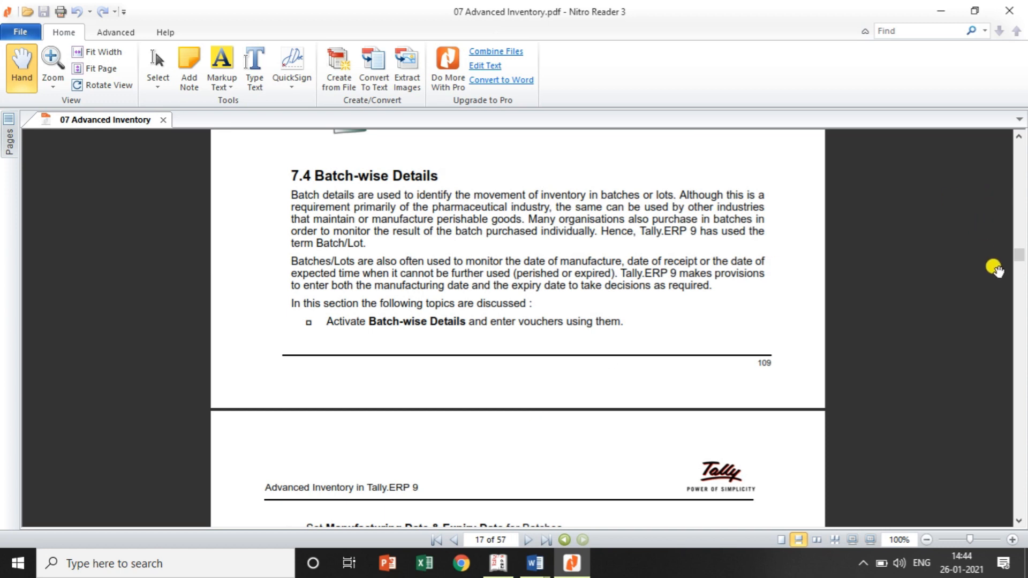
# - Read the setup instructions for activating batch-wise details and using them in a purchase invoice in section 7.4 of the PDF
pyautogui.moveTo(1022, 251); pyautogui.dragTo(1021, 261)
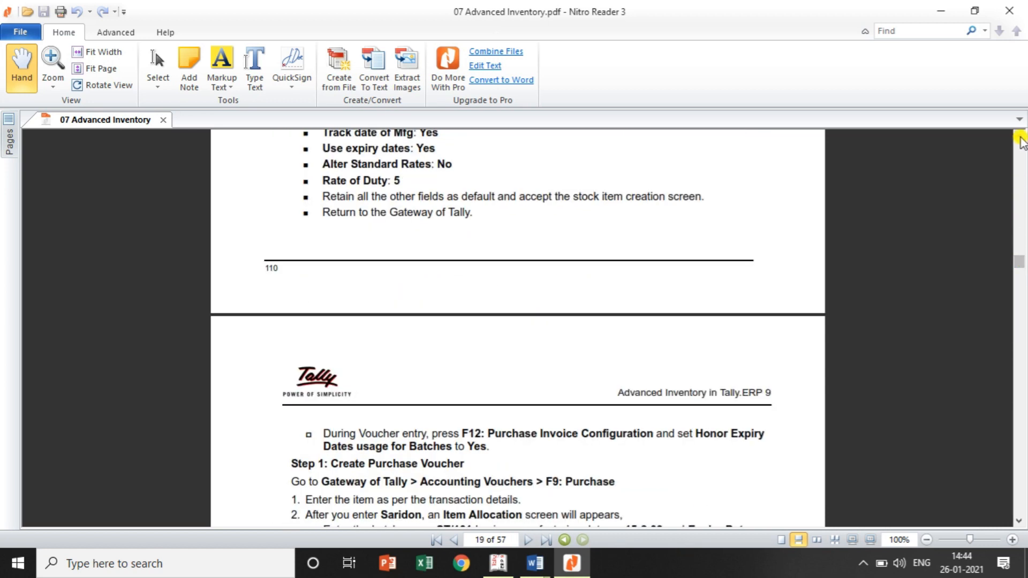
pyautogui.scroll(8, 1019, 141)
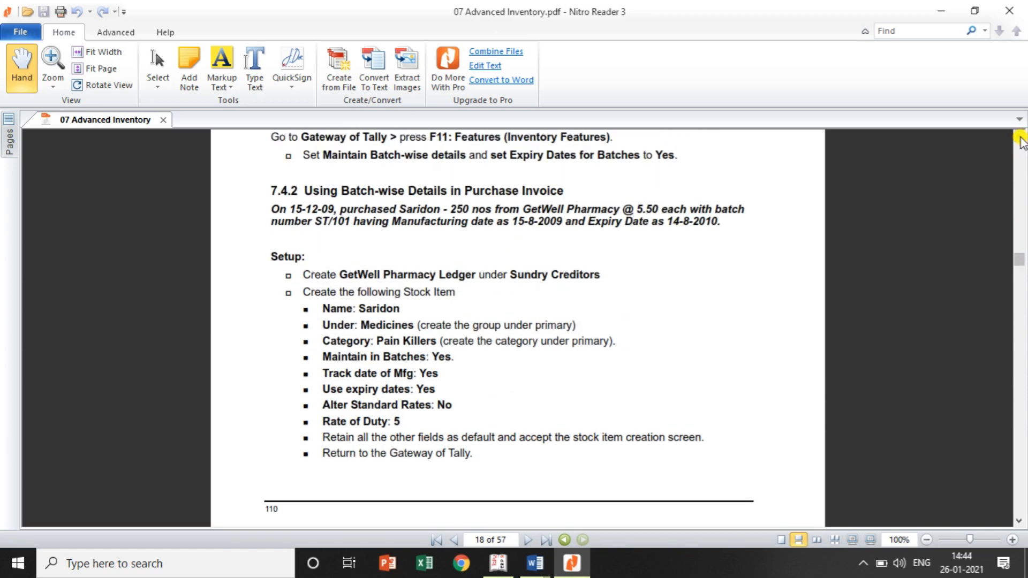
pyautogui.scroll(2, 1020, 141)
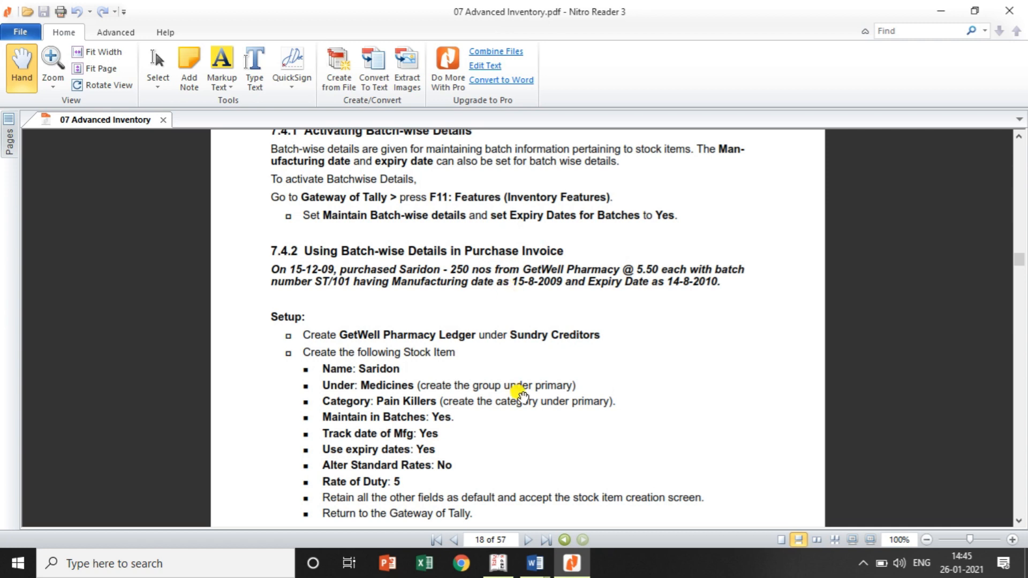
# - Switch to Tally.ERP 9 and save the company's inventory features with batch-wise details and expiry dates for batches set to Yes
pyautogui.click(498, 563)
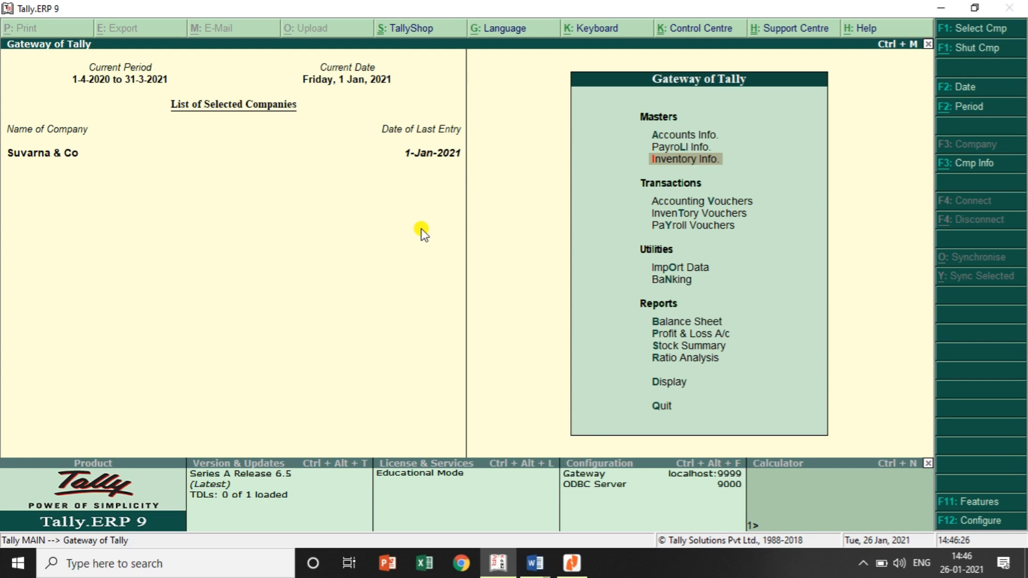
pyautogui.click(958, 503)
pyautogui.click(690, 229)
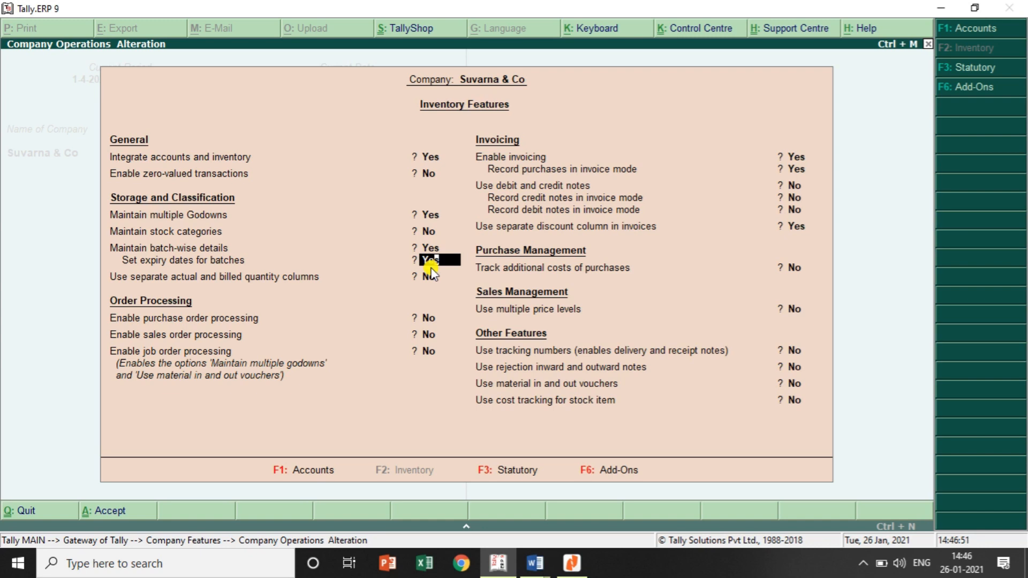
pyautogui.press('Return')
pyautogui.press('Return')
pyautogui.press('Return')
pyautogui.press('Return')
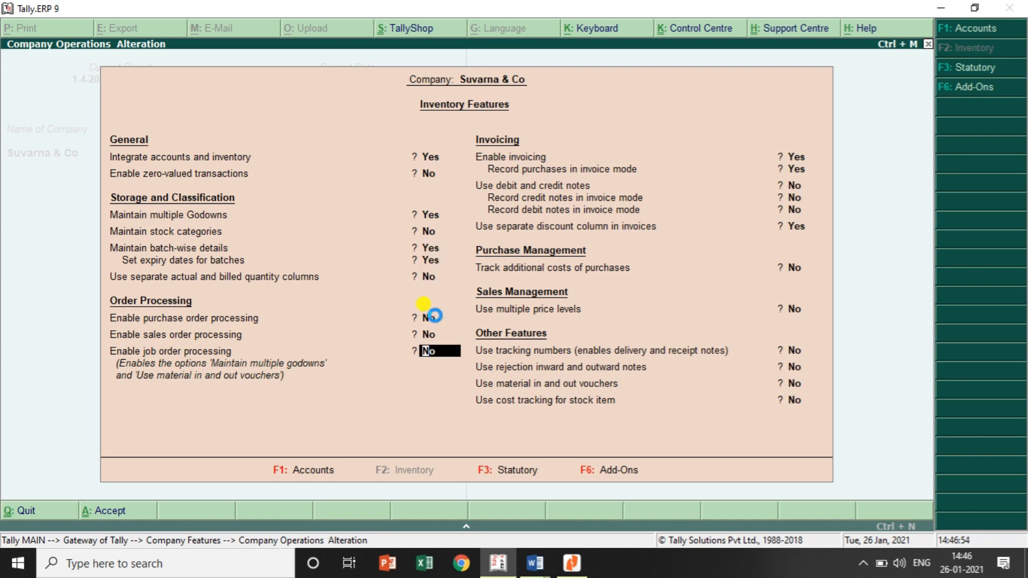
pyautogui.hotkey('ctrl', 'a')
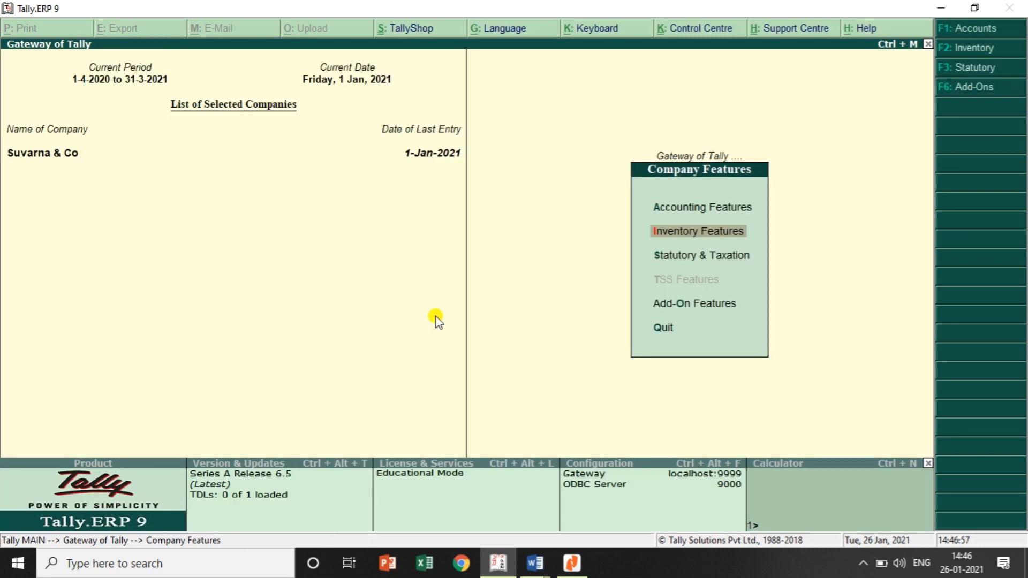
pyautogui.press('Escape')
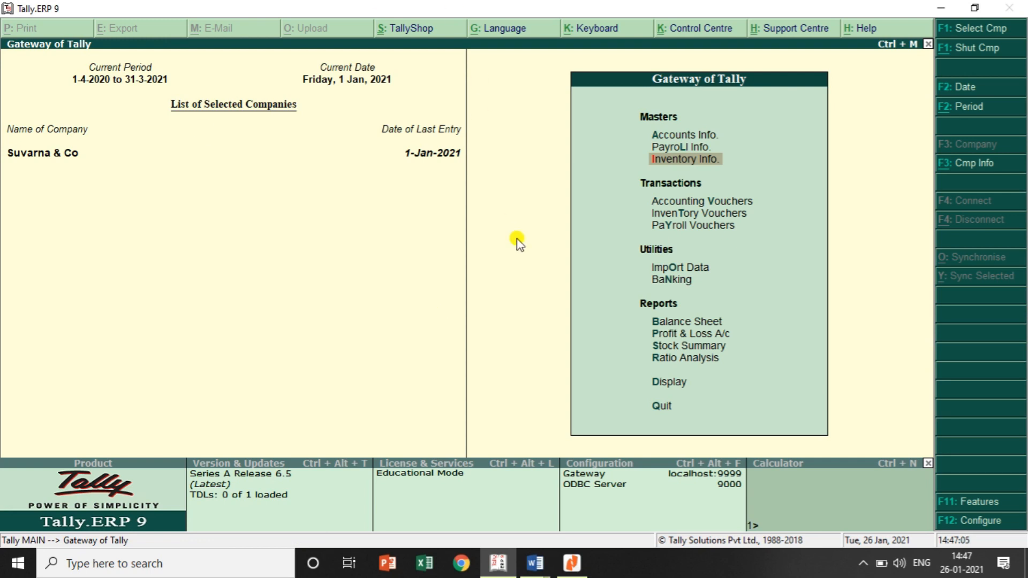
# - Start creating a single stock item named Saridon without an alias
pyautogui.click(697, 159)
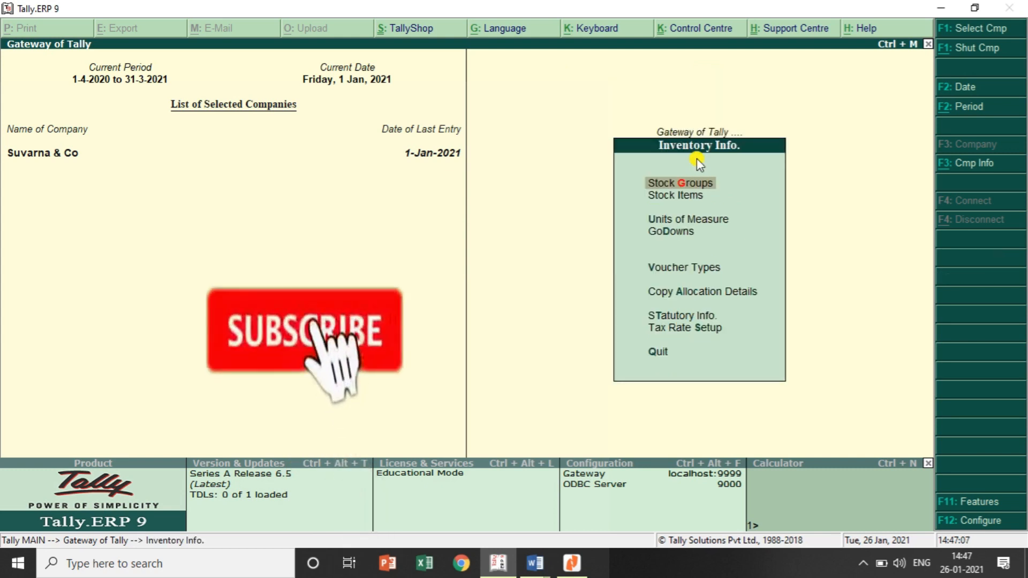
pyautogui.press('i')
pyautogui.press('c')
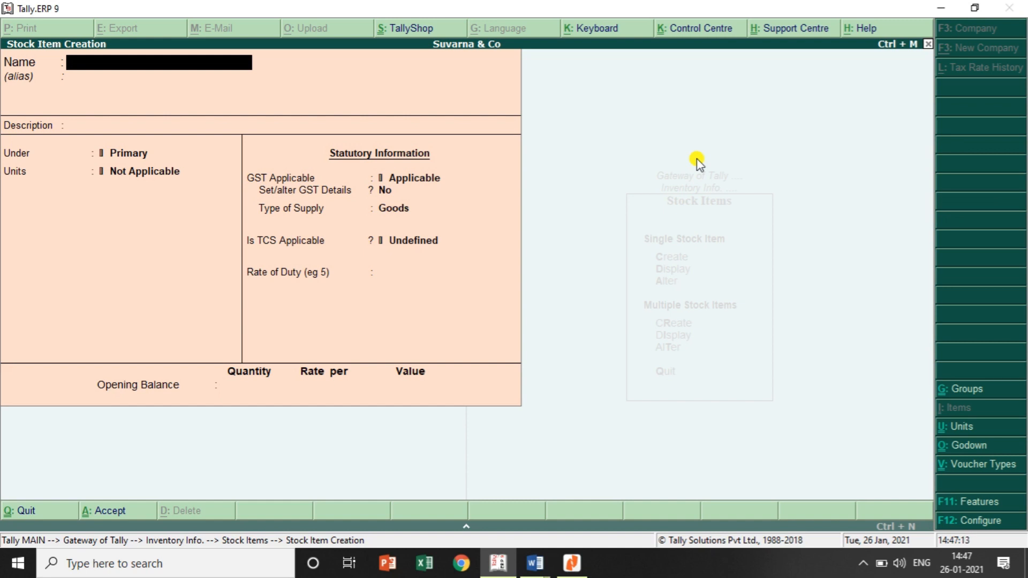
pyautogui.write('Saridon')
pyautogui.press('Return')
pyautogui.press('Return')
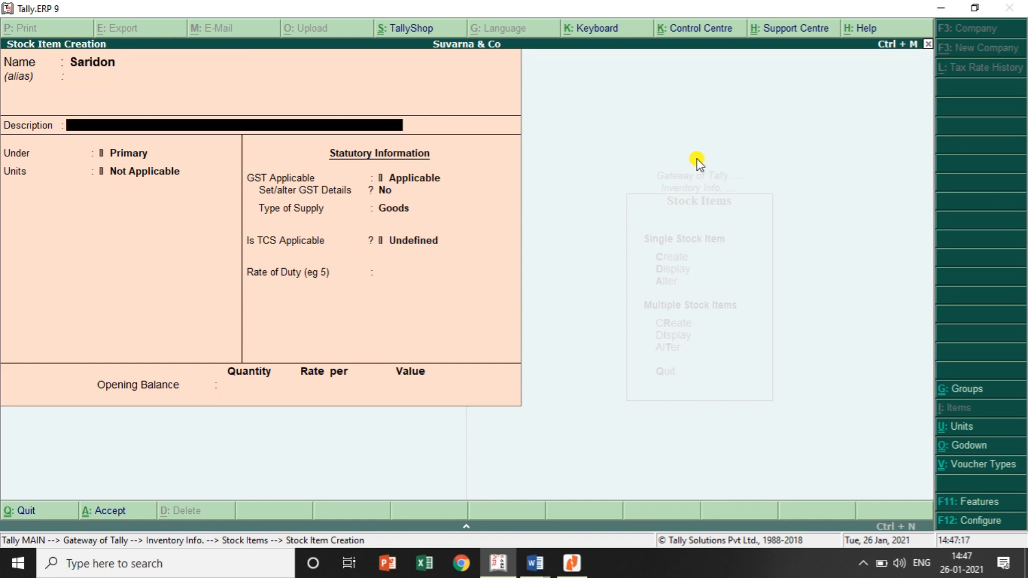
# - Keep Saridon under Primary with no description and set its unit of measure to num (Numbers)
pyautogui.press('Return')
pyautogui.press('Return')
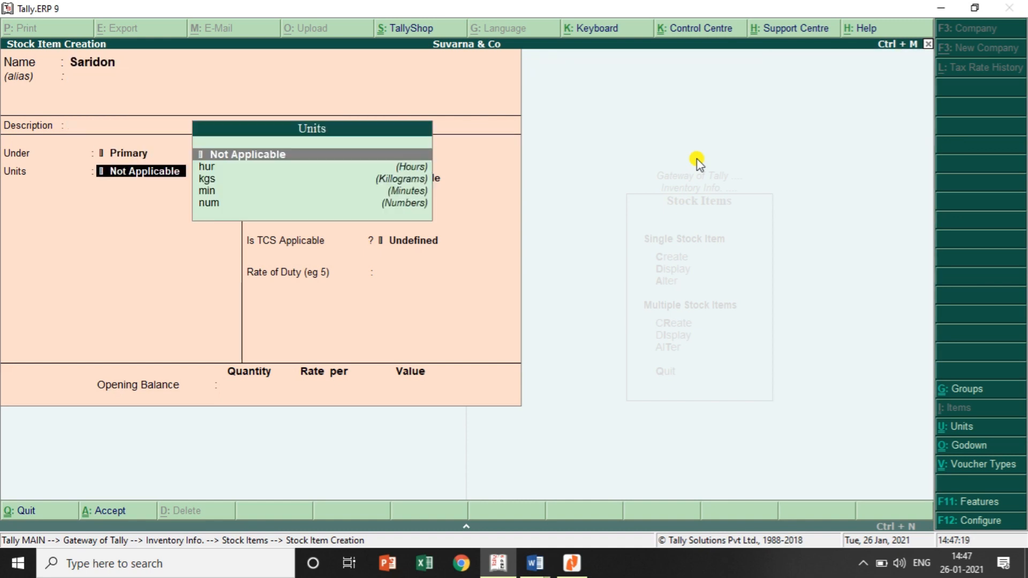
pyautogui.press('Down')
pyautogui.press('Down')
pyautogui.press('Down')
pyautogui.press('Down')
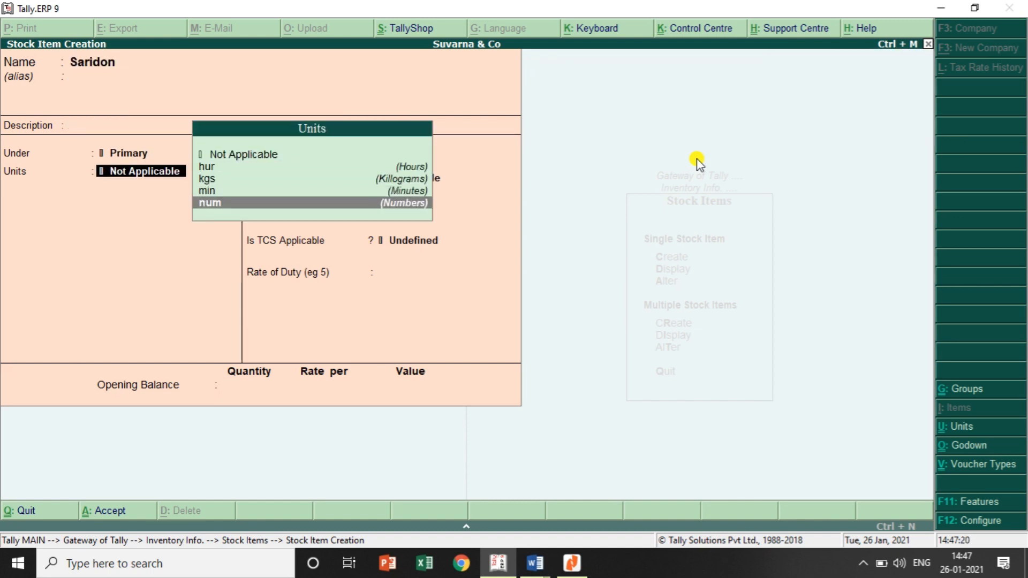
pyautogui.press('Return')
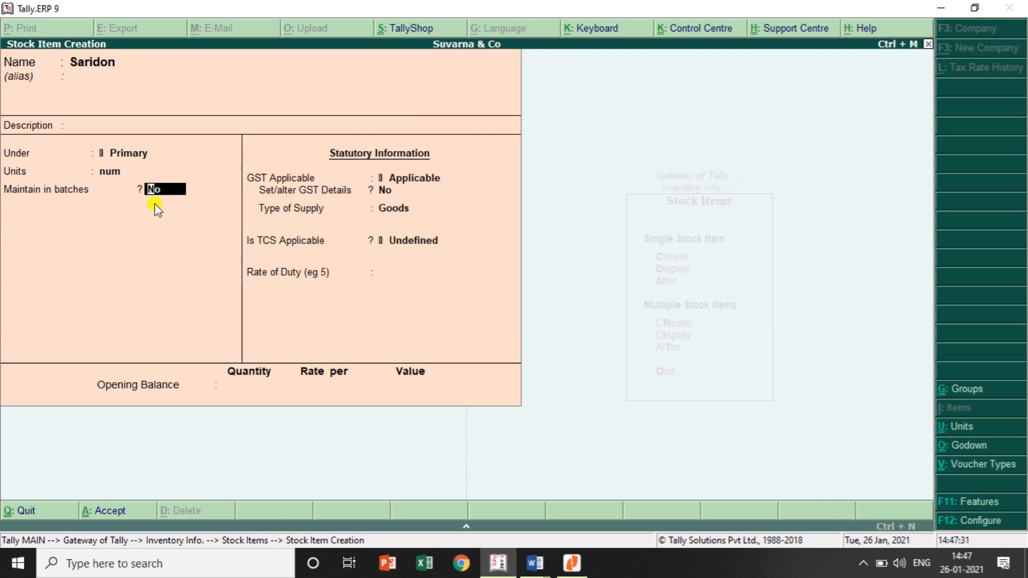
# - Set maintaining in batches, tracking the date of manufacturing and using expiry dates to Yes for Saridon
pyautogui.press('BackSpace')
pyautogui.write('yes')
pyautogui.press('Return')
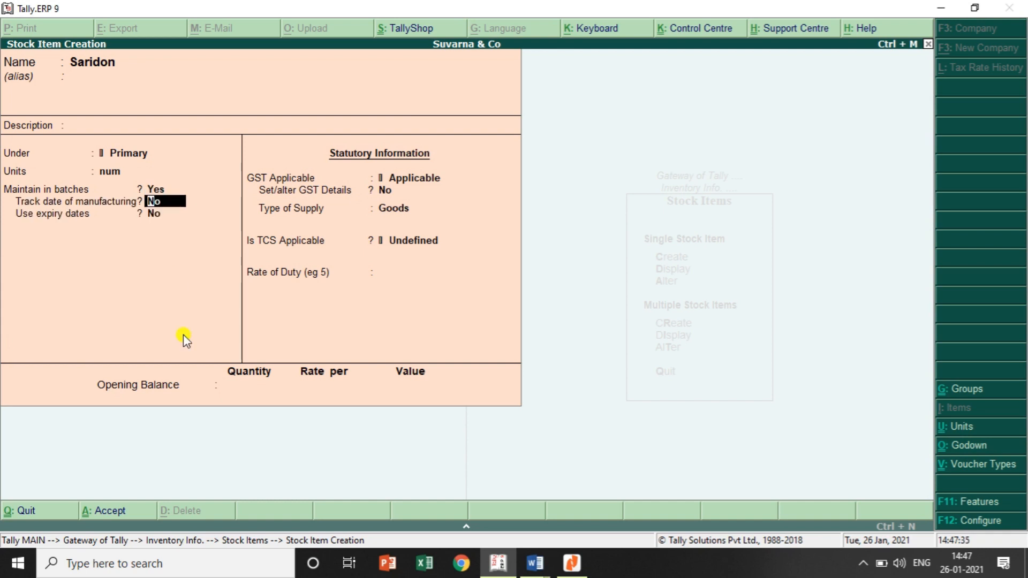
pyautogui.press('BackSpace')
pyautogui.write('yes')
pyautogui.press('Return')
pyautogui.write('yes')
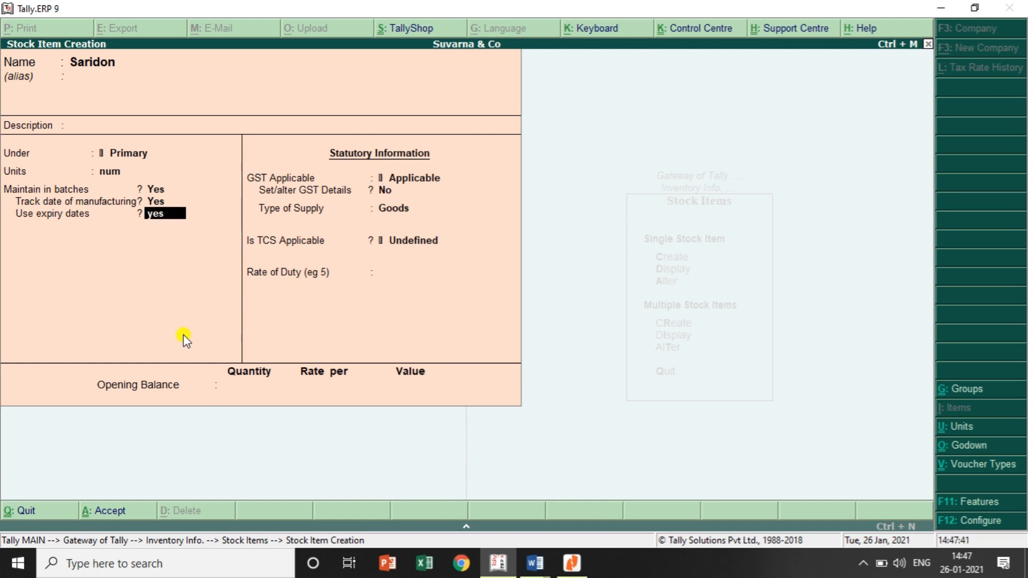
pyautogui.press('Return')
# - Keep Saridon's default statutory details and enter an opening balance quantity of 100
pyautogui.press('Return')
pyautogui.press('Return')
pyautogui.press('Return')
pyautogui.press('Return')
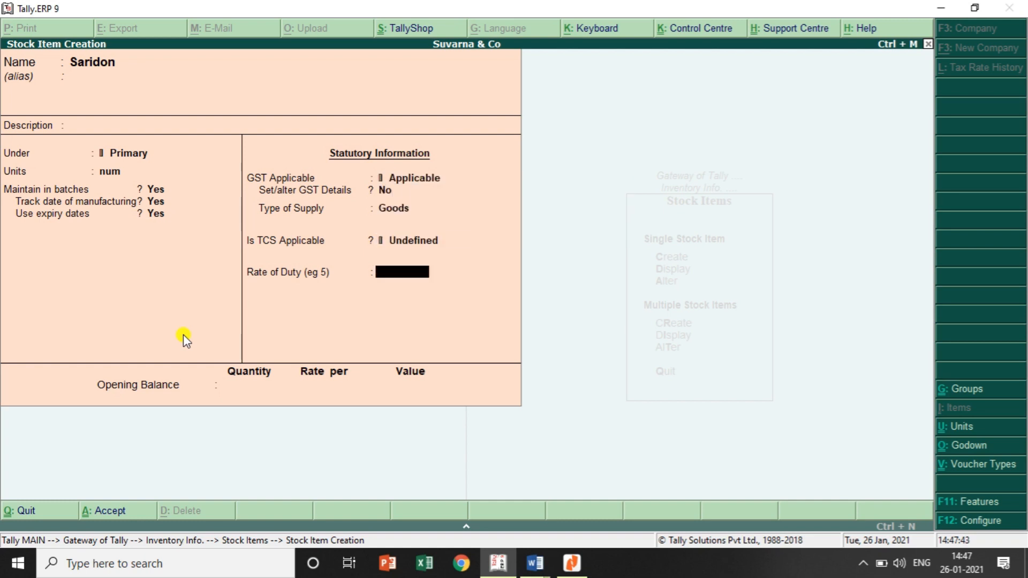
pyautogui.press('Return')
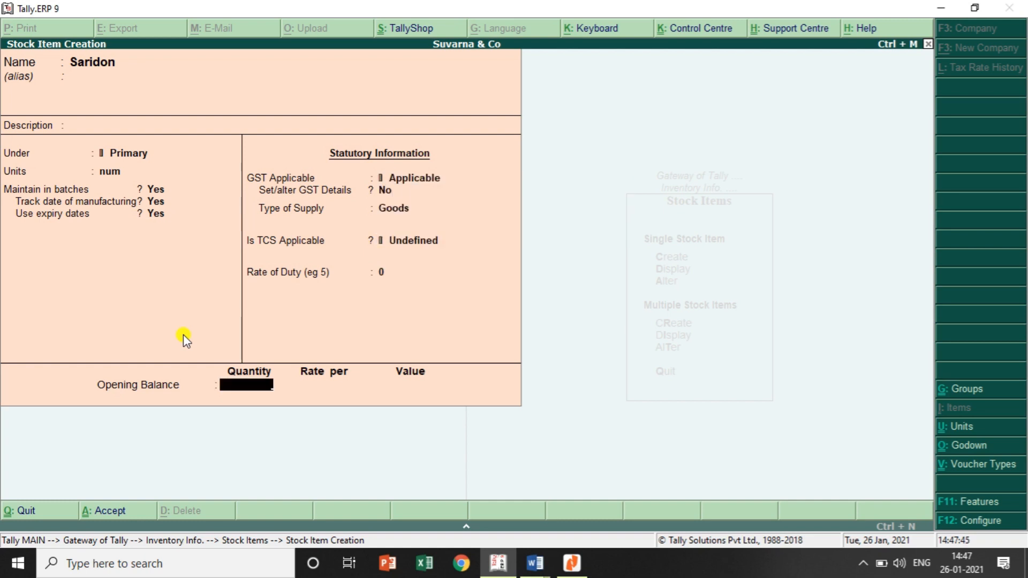
pyautogui.write('100')
pyautogui.press('Return')
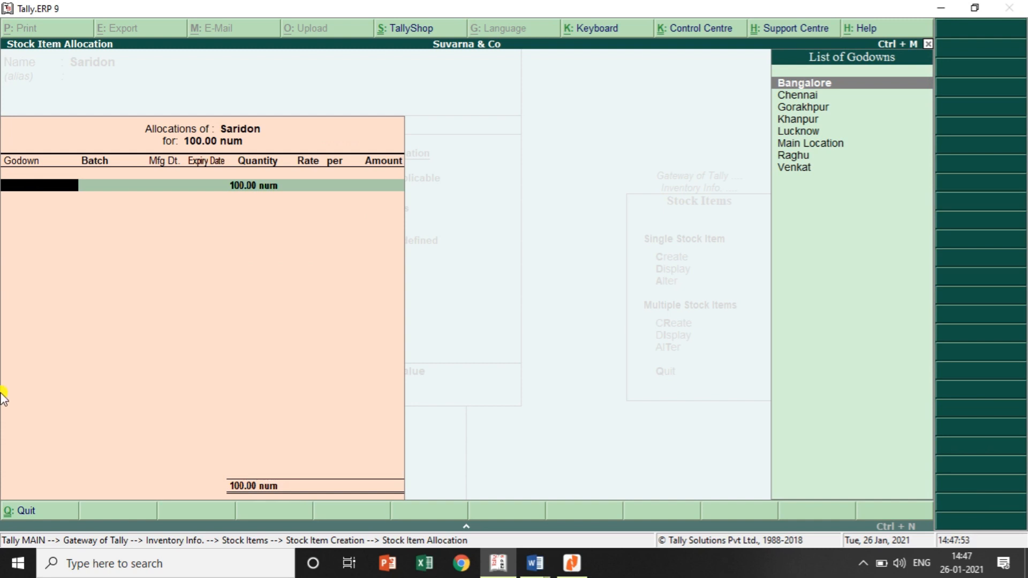
# - Allocate Saridon's opening stock to the Bangalore godown as batch St/100, manufactured 1-4-2020 and expiring 31-3-2028
pyautogui.click(822, 84)
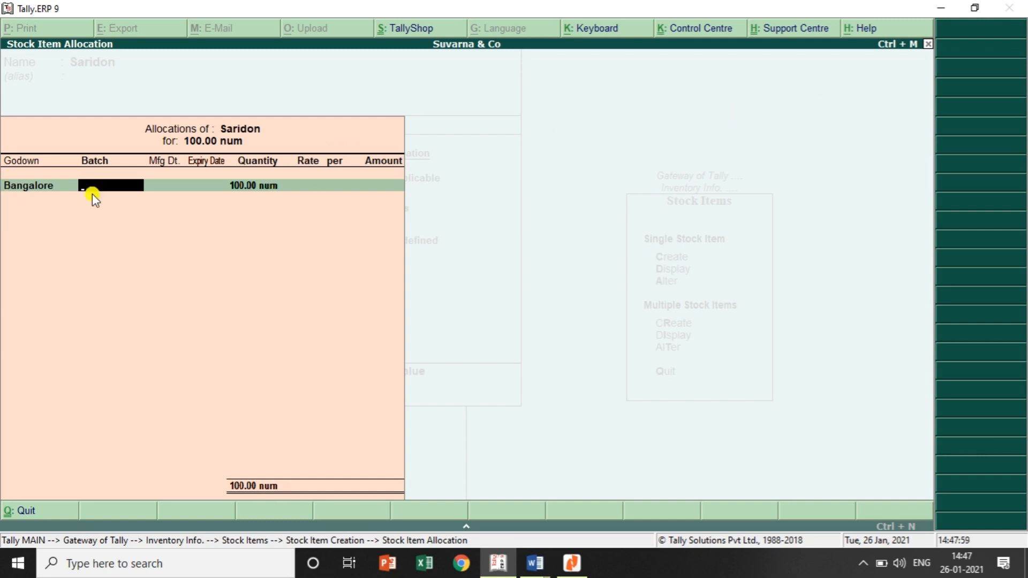
pyautogui.write('St/100')
pyautogui.press('Return')
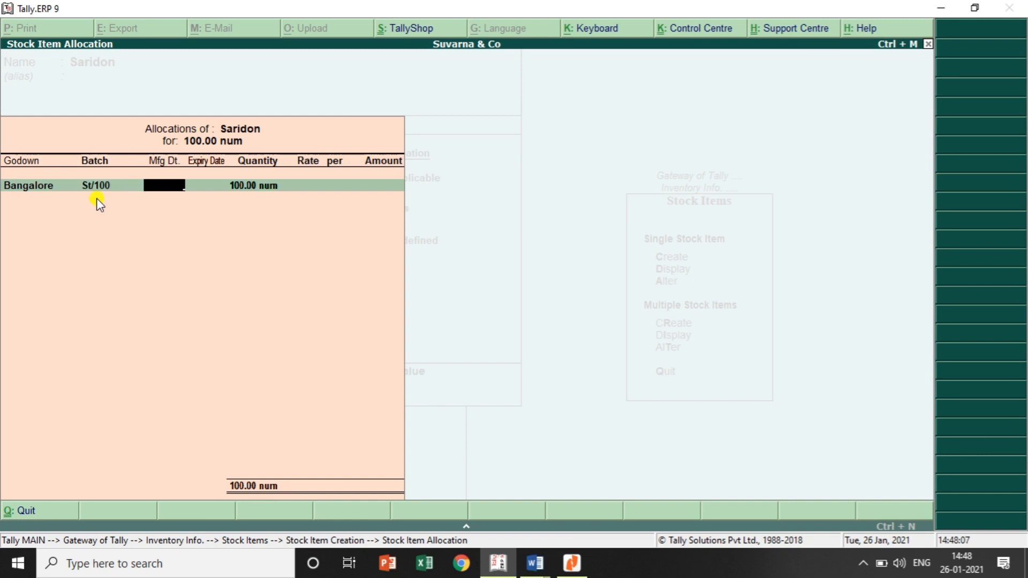
pyautogui.write('1-4-2020')
pyautogui.press('Return')
pyautogui.write('31-3-')
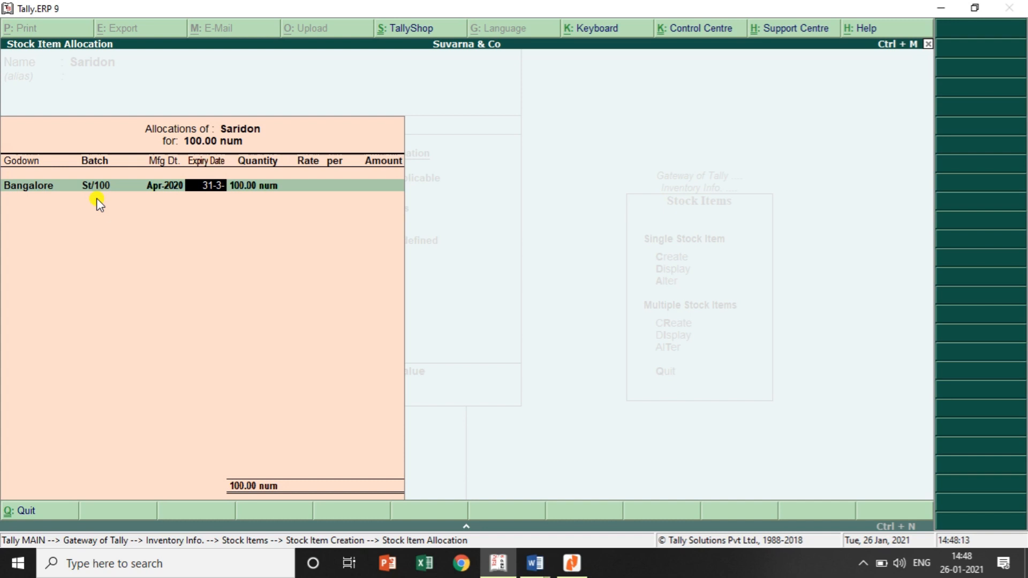
pyautogui.write('2028')
pyautogui.press('Return')
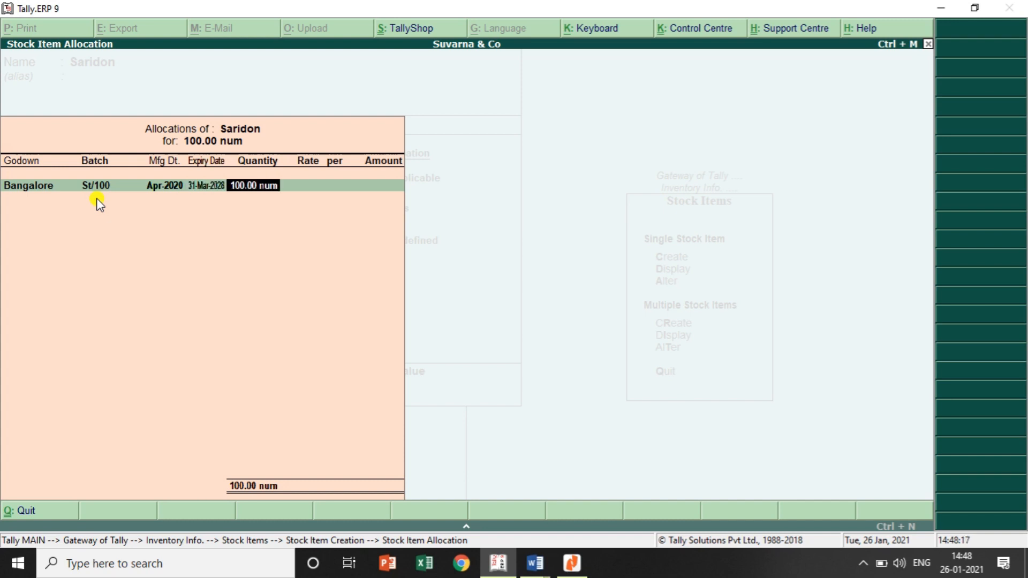
# - Keep the full quantity in the batch, set its rate to 6 per num, and save the Saridon stock item
pyautogui.press('Return')
pyautogui.write('6')
pyautogui.press('Return')
pyautogui.press('Return')
pyautogui.press('Return')
pyautogui.press('Return')
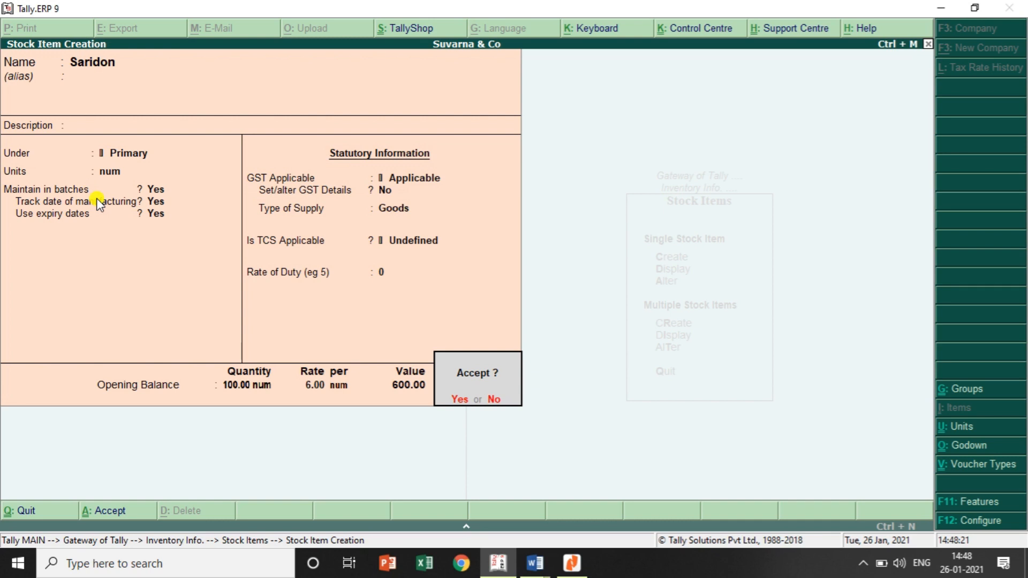
pyautogui.press('Return')
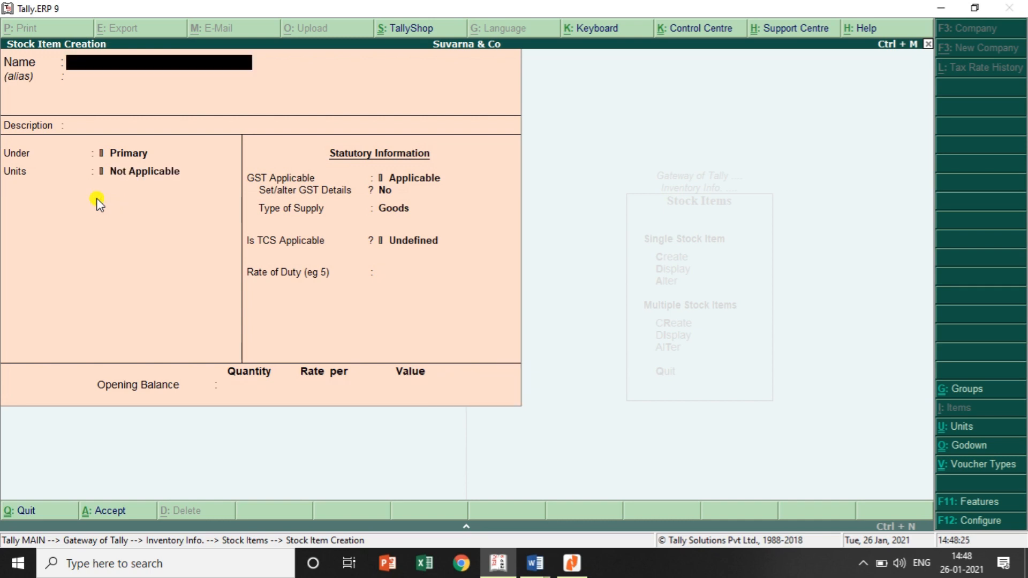
# - Start another stock item named Coidec under Primary with num (Numbers) as its unit of measure
pyautogui.write('Coidec')
pyautogui.press('Return')
pyautogui.press('Return')
pyautogui.press('Return')
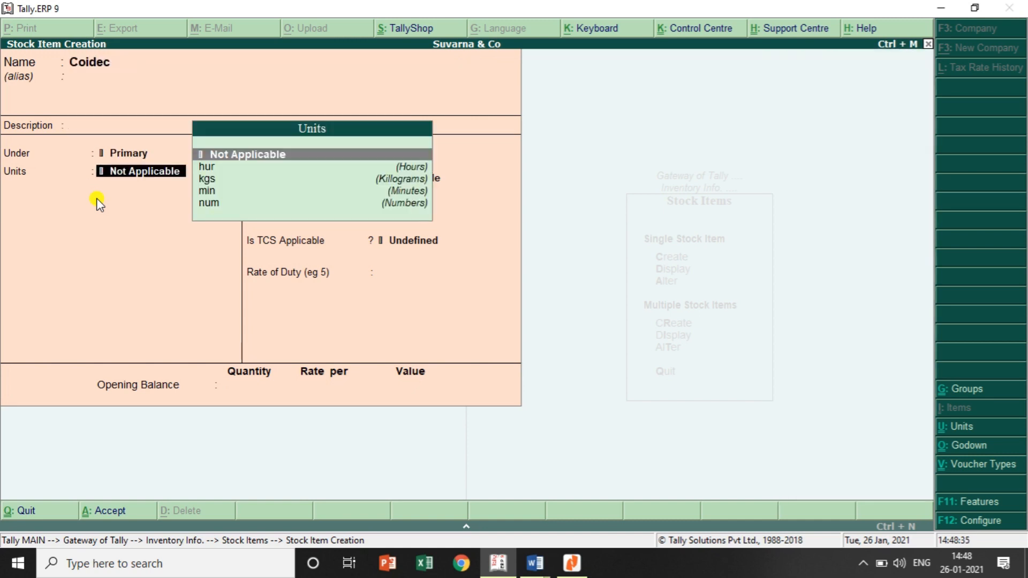
pyautogui.press('Down')
pyautogui.press('Down')
pyautogui.press('Down')
pyautogui.press('Down')
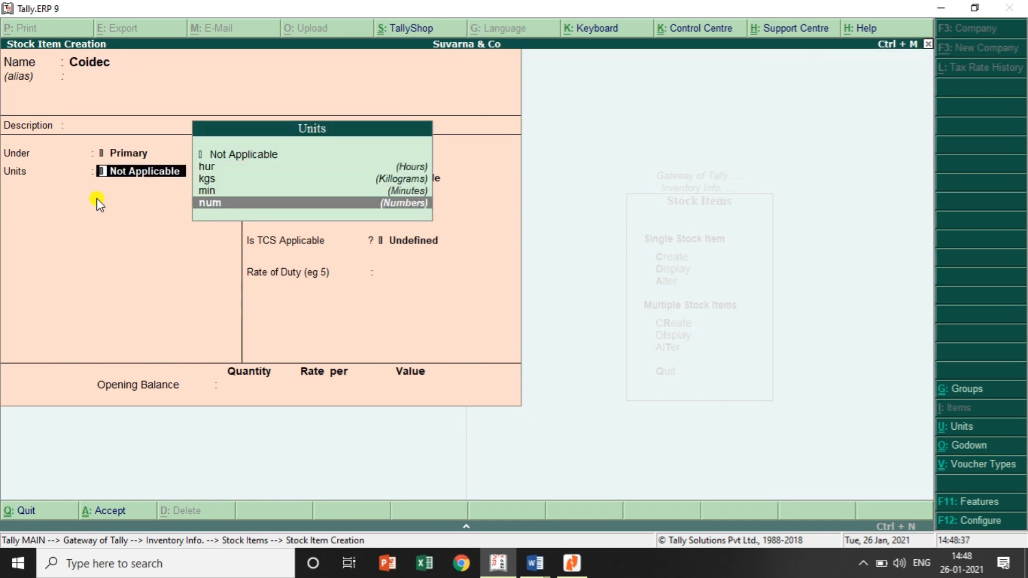
pyautogui.press('Return')
# - Set maintaining in batches, tracking the date of manufacturing and using expiry dates to Yes for Coidec
pyautogui.press('y')
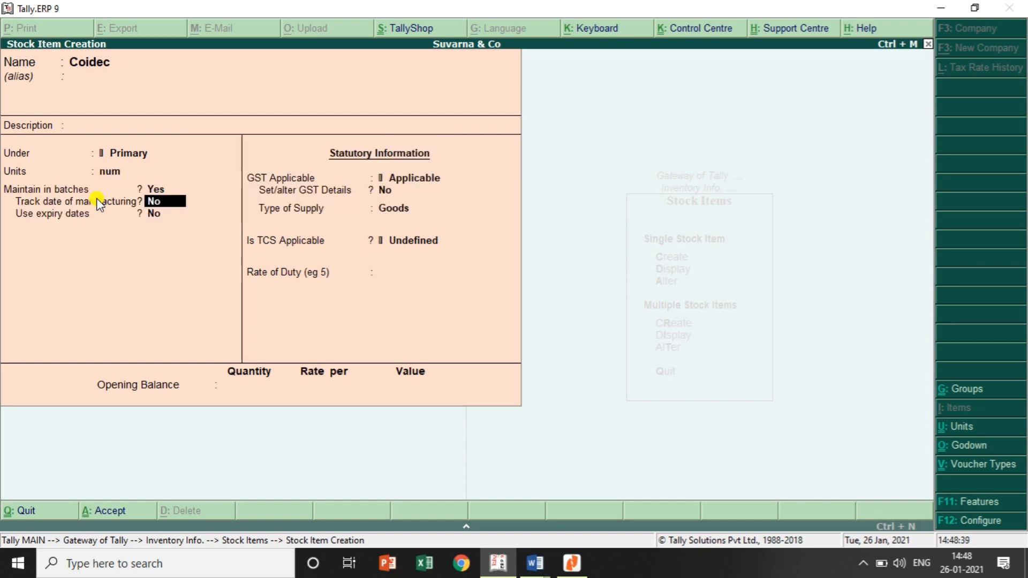
pyautogui.press('y')
pyautogui.press('y')
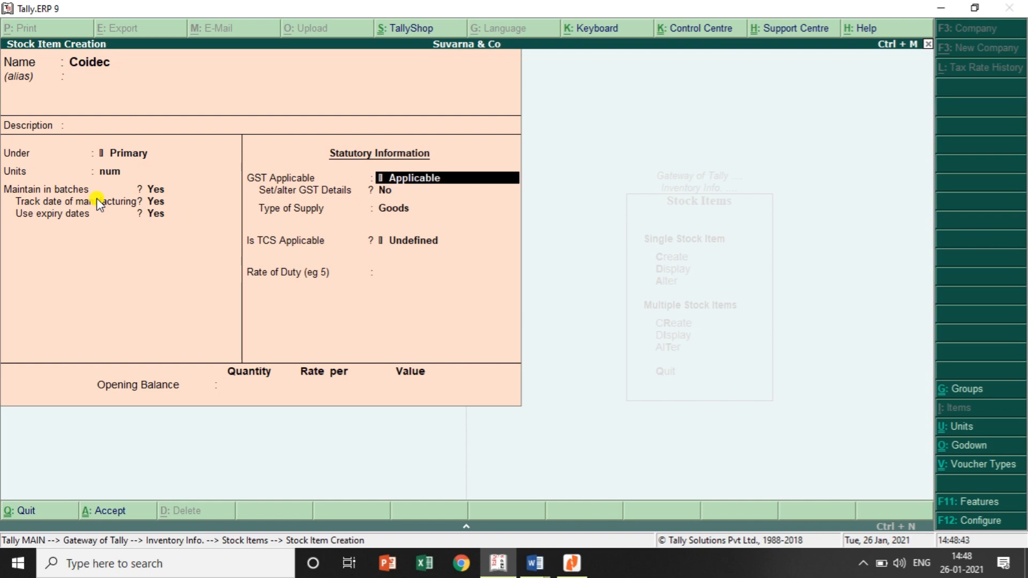
# - Keep Coidec's default statutory details, leave its opening balance empty, and save the stock item
pyautogui.press('Return')
pyautogui.press('Return')
pyautogui.press('Return')
pyautogui.press('Return')
pyautogui.press('Return')
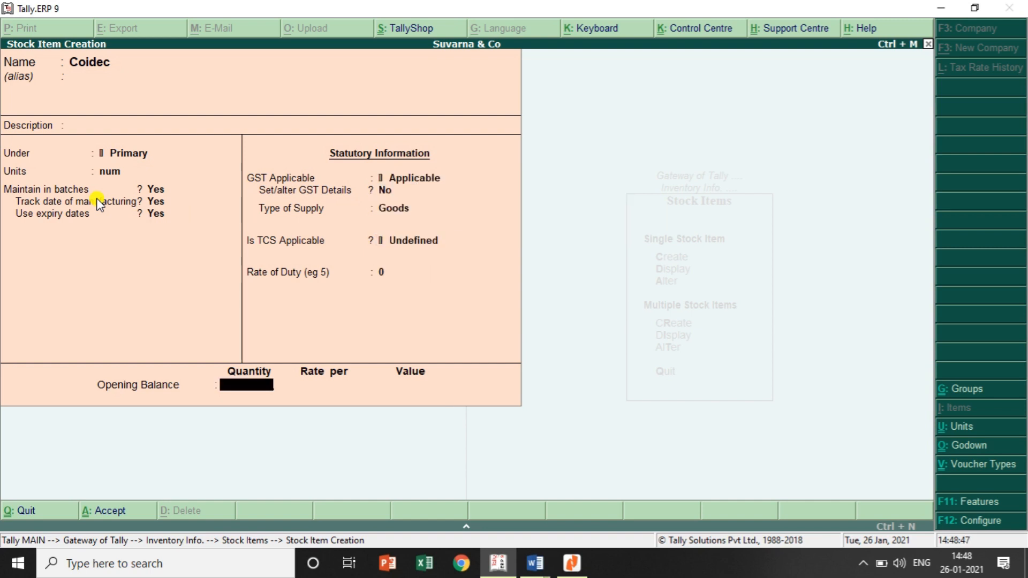
pyautogui.press('Return')
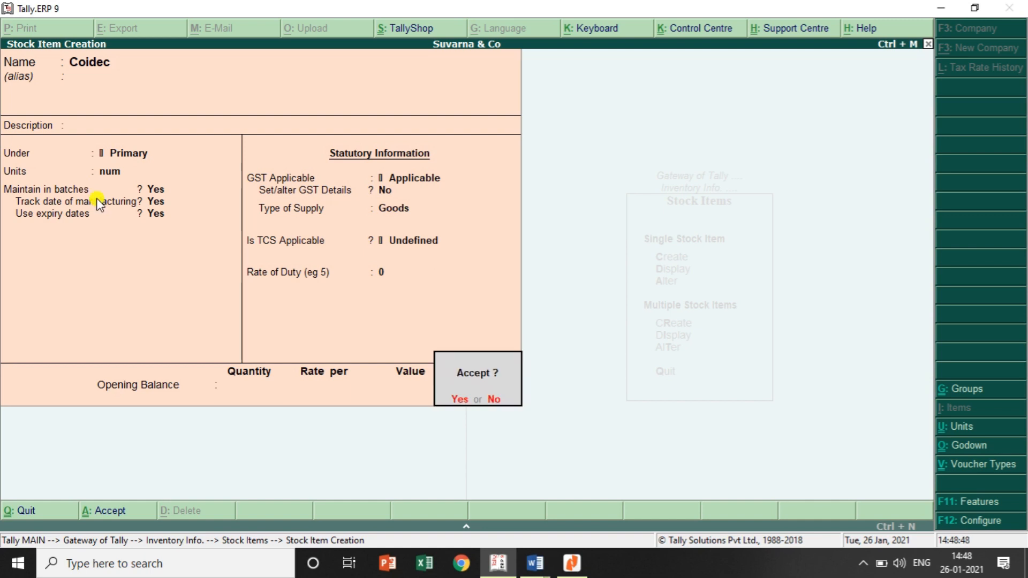
pyautogui.press('Return')
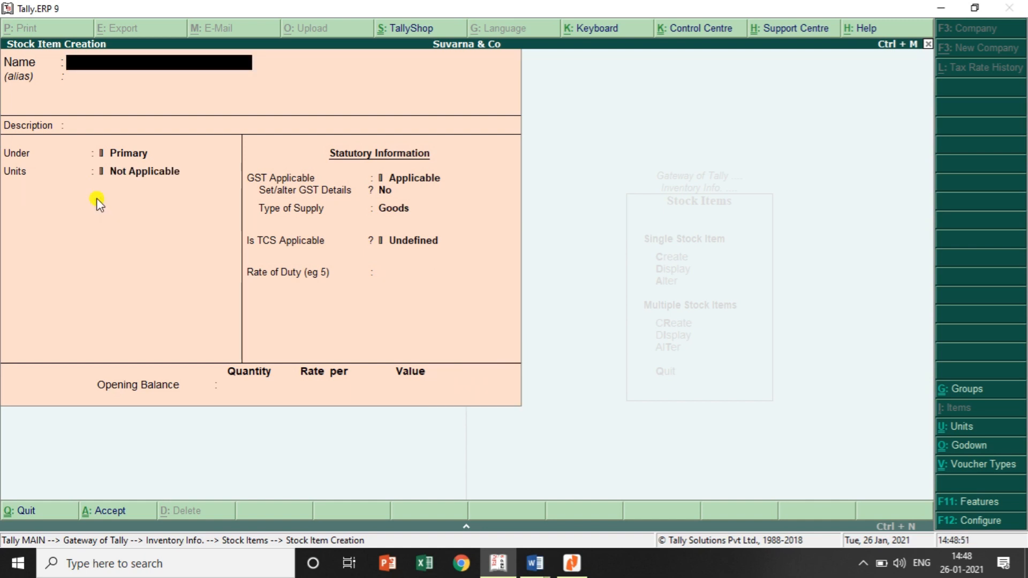
# - Quit stock item creation, return to the Gateway of Tally, and open the Accounts Info masters
pyautogui.press('Escape')
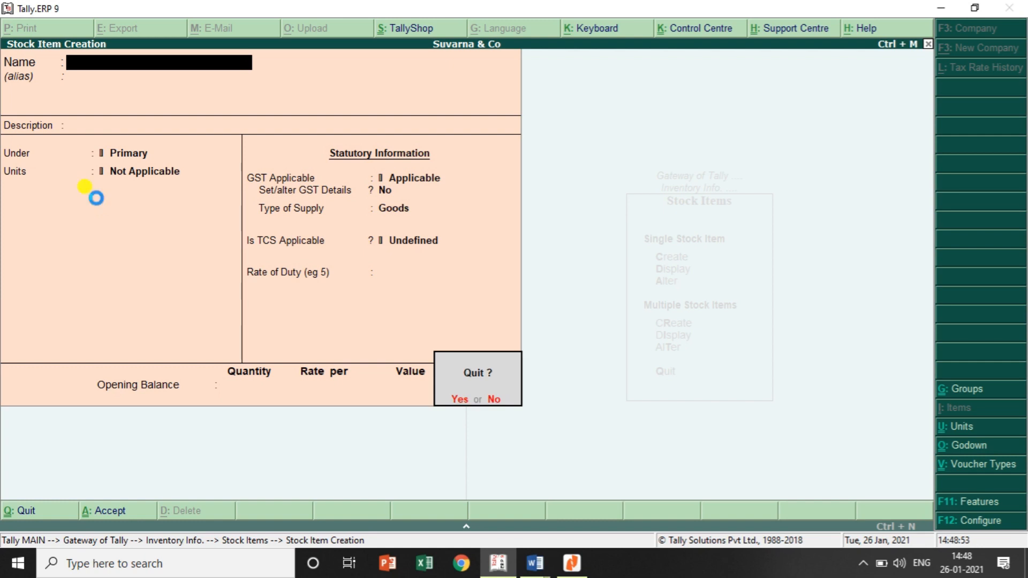
pyautogui.press('Return')
pyautogui.press('Escape')
pyautogui.press('Escape')
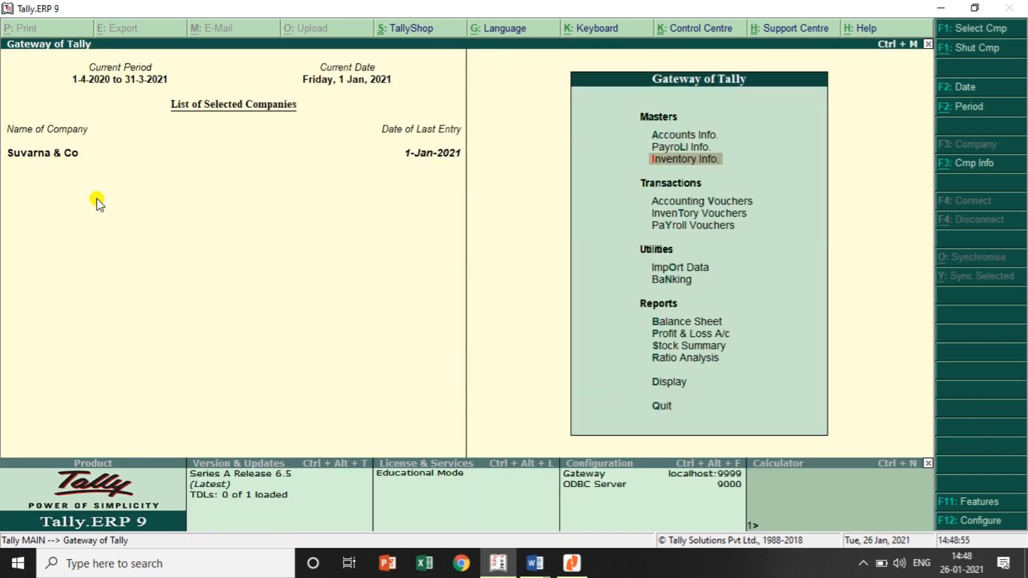
pyautogui.click(707, 139)
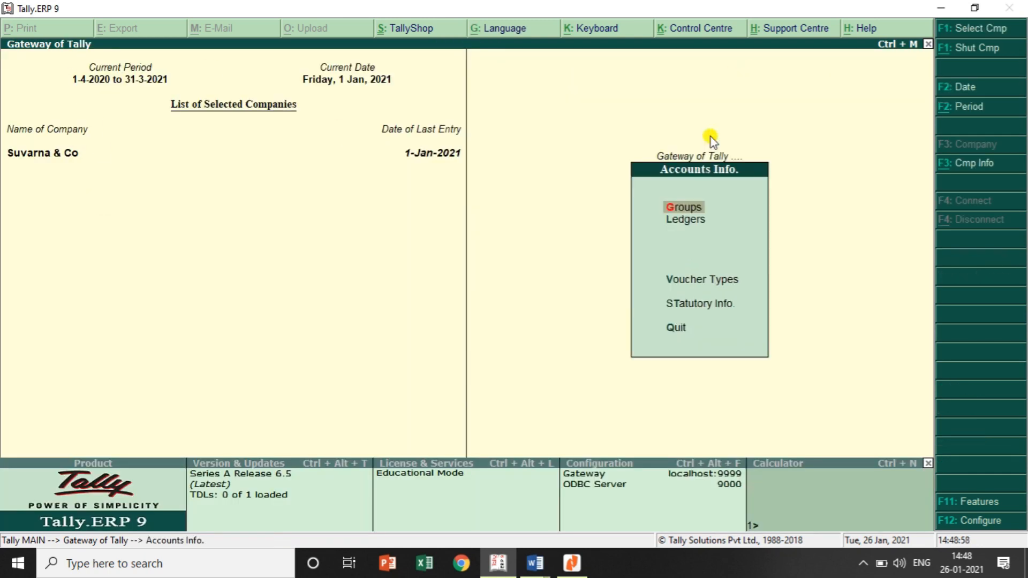
# - Start a new single ledger named Getwall Pharmacy, leaving the alias blank
pyautogui.click(682, 230)
pyautogui.click(683, 230)
pyautogui.click(680, 225)
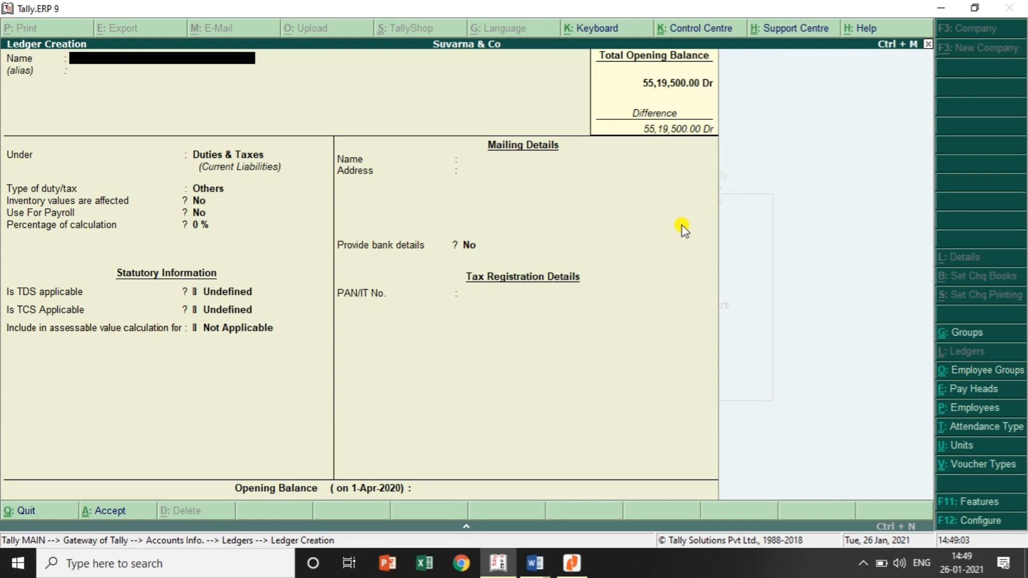
pyautogui.write('Getwall Pharmacy')
pyautogui.press('Return')
pyautogui.press('Return')
# - Place the Getwall Pharmacy ledger under Sundry Creditors, keep the default bill-by-bill settings, and save it
pyautogui.write('Sc')
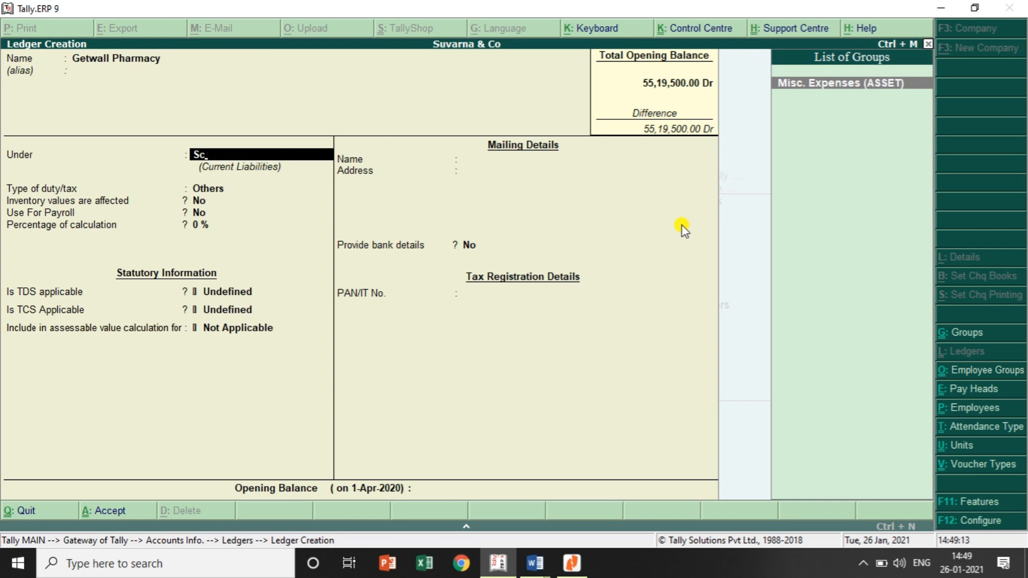
pyautogui.press('BackSpace')
pyautogui.press('Down')
pyautogui.press('Down')
pyautogui.press('Down')
pyautogui.press('Down')
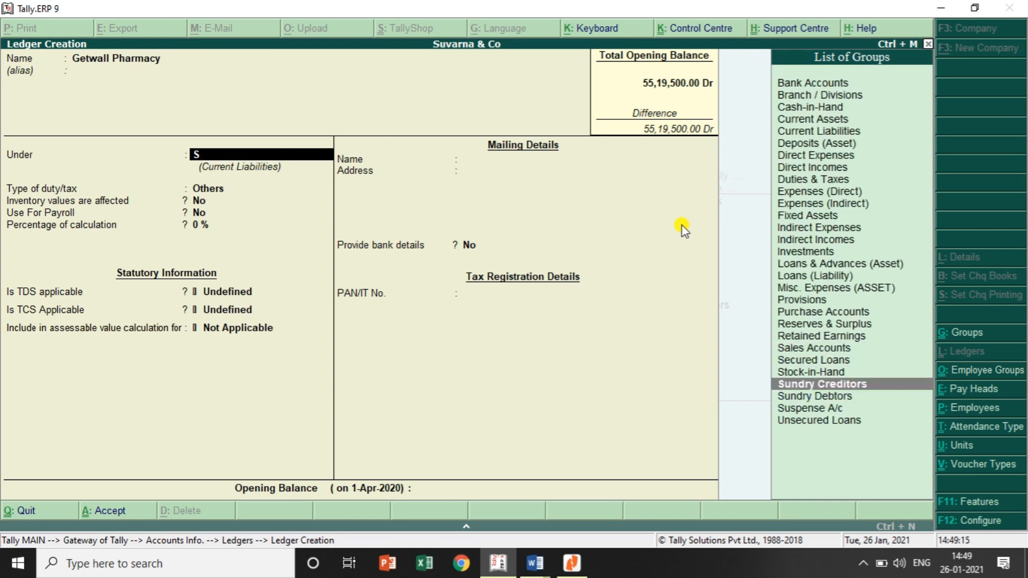
pyautogui.press('Return')
pyautogui.press('Return')
pyautogui.press('Return')
pyautogui.press('Return')
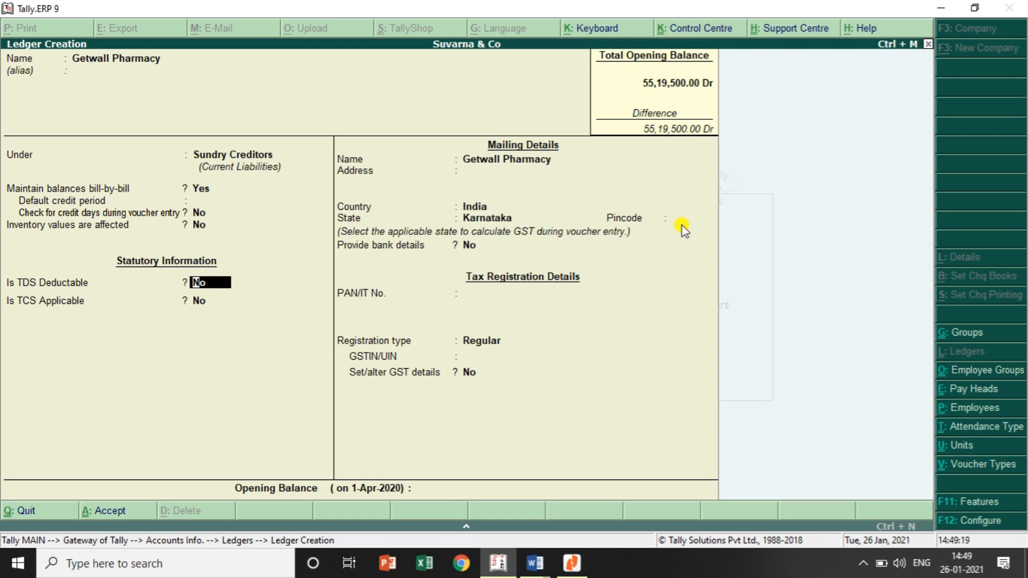
pyautogui.hotkey('ctrl', 'a')
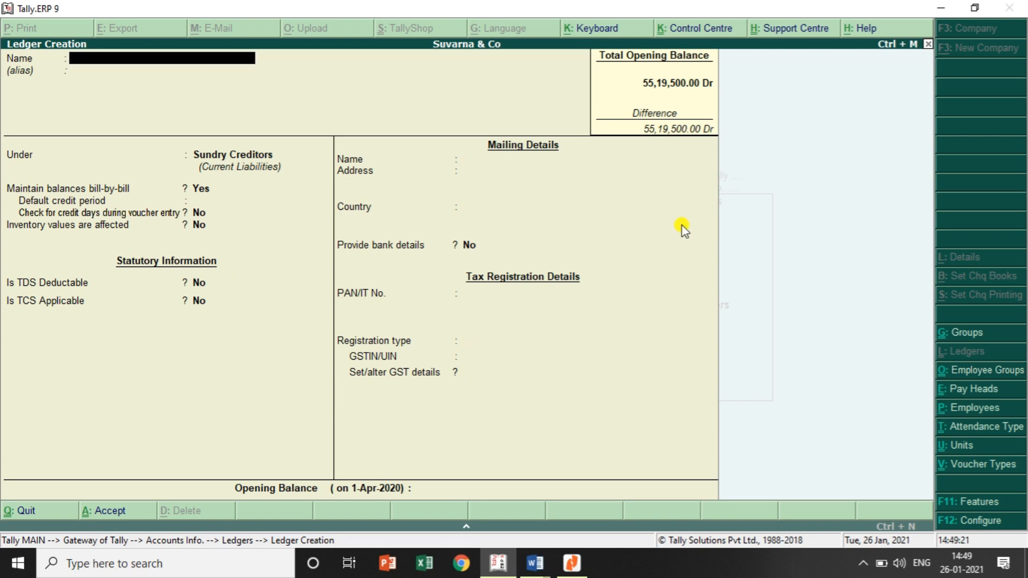
# - Try to create another ledger named Purchase
pyautogui.write('Purchase')
pyautogui.press('Return')
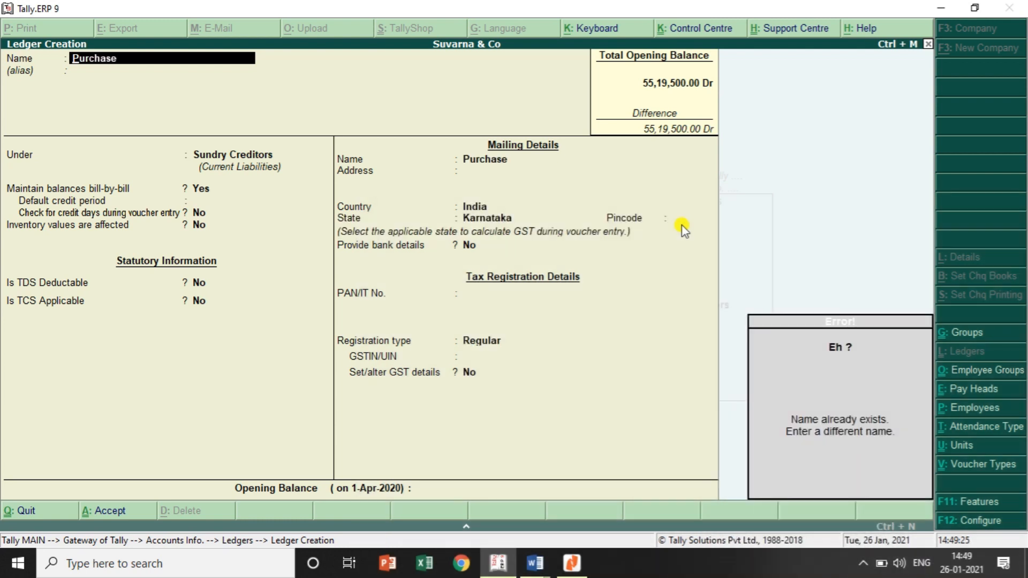
pyautogui.press('Escape')
pyautogui.press('Escape')
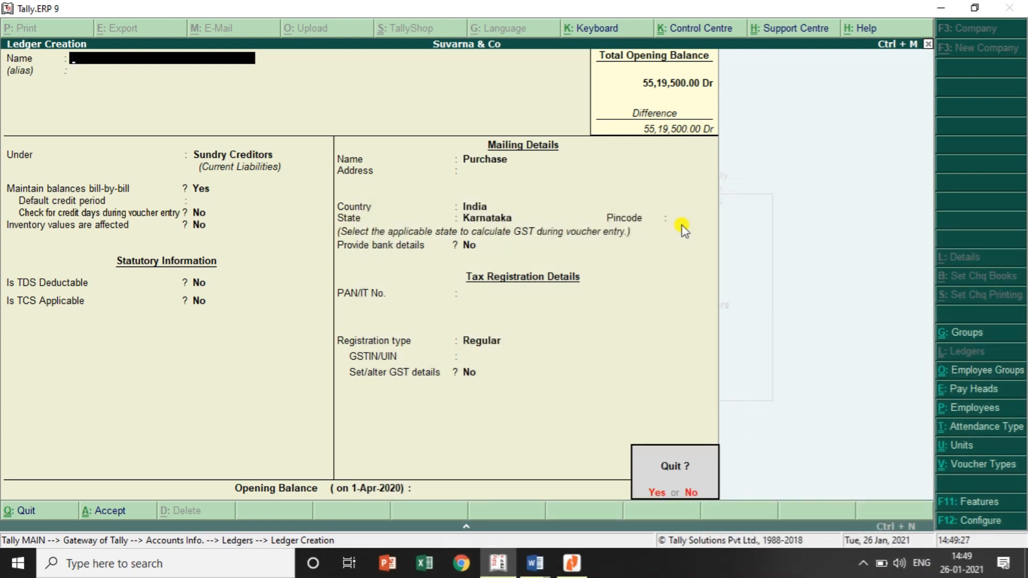
# - Quit ledger creation, return to the Gateway of Tally, and open a new Purchase accounting voucher
pyautogui.press('y')
pyautogui.press('Escape')
pyautogui.press('Escape')
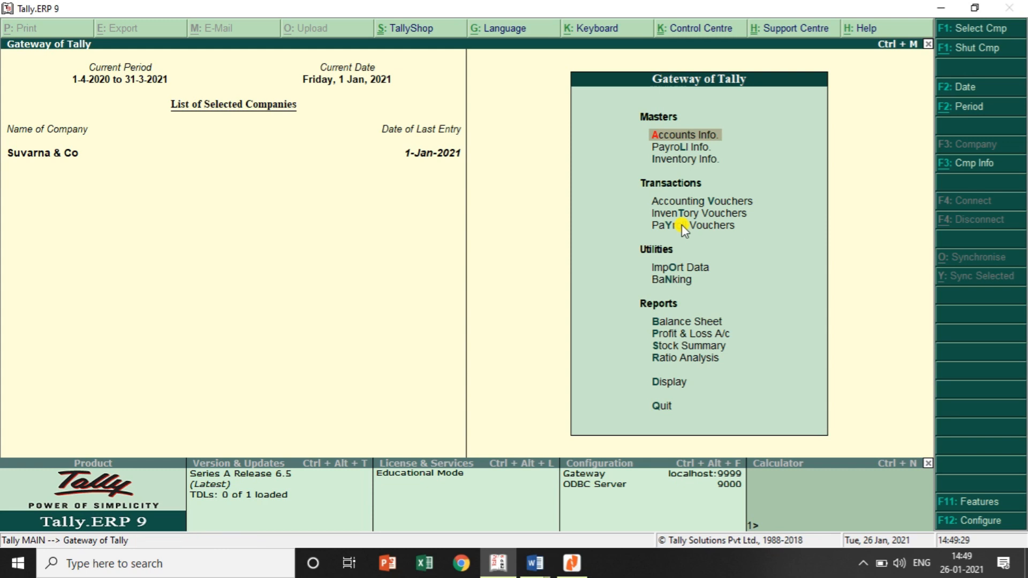
pyautogui.click(727, 202)
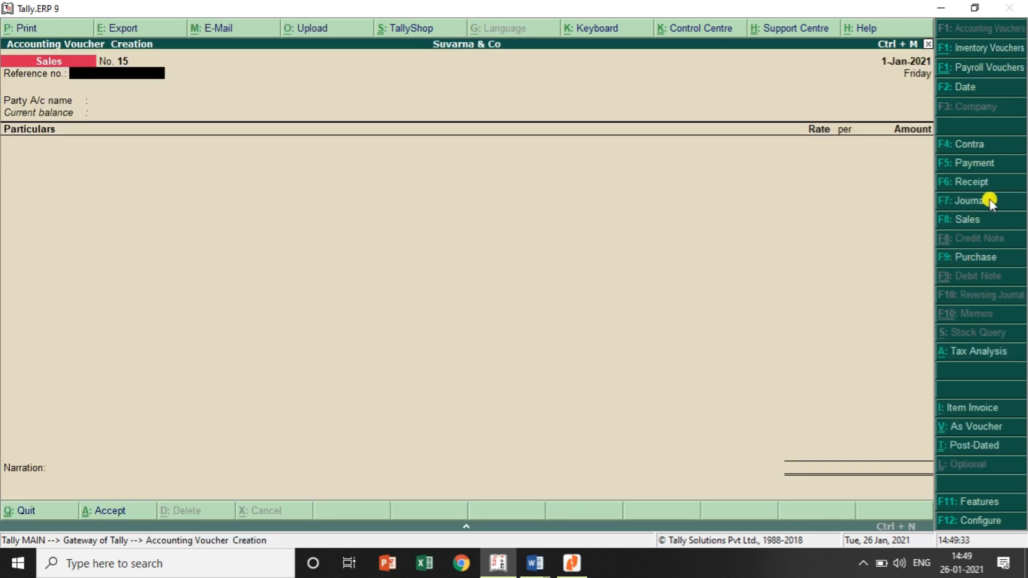
pyautogui.click(958, 258)
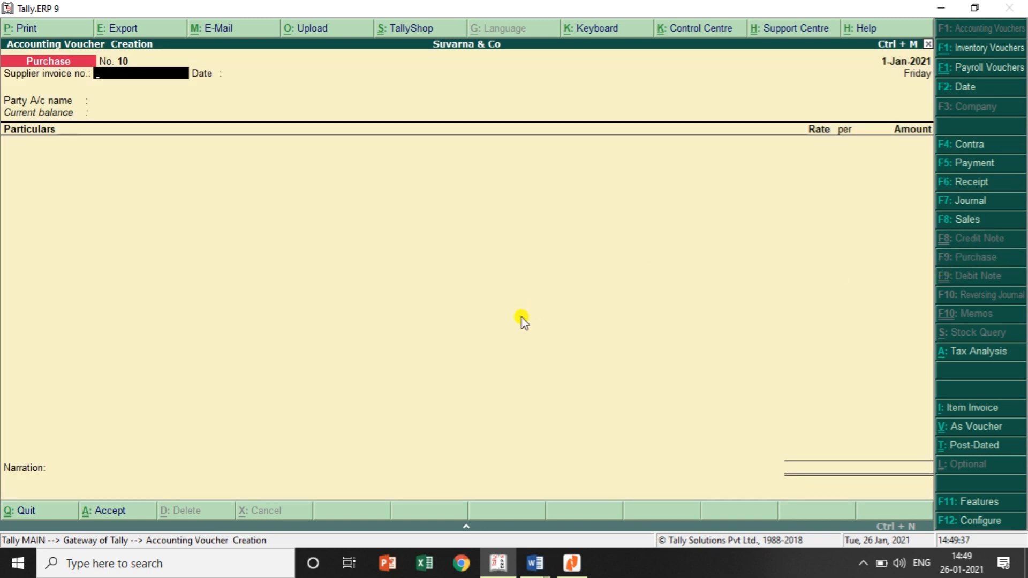
# - Enter supplier invoice number 10 with the default date, choose Getwall Pharmacy as the party account, and accept its default supplier details
pyautogui.write('10')
pyautogui.press('Return')
pyautogui.press('Return')
pyautogui.write('Ge')
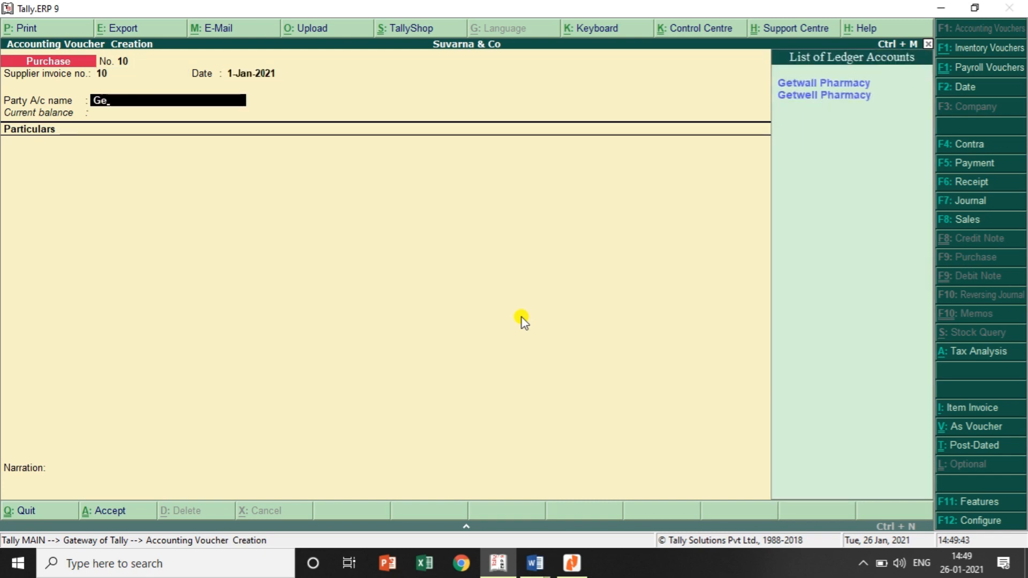
pyautogui.press('Down')
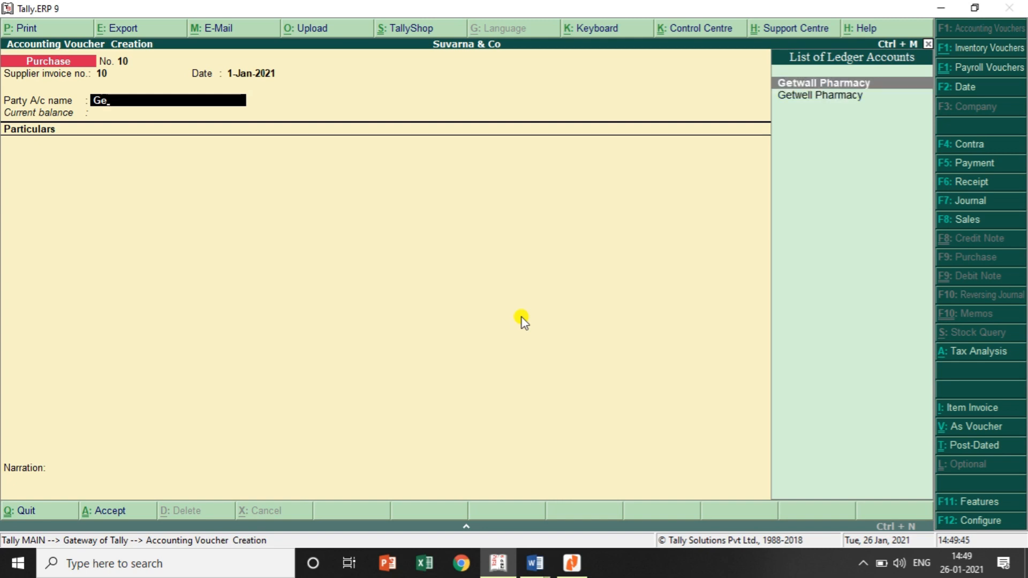
pyautogui.press('Return')
pyautogui.press('Return')
pyautogui.press('Return')
pyautogui.press('Return')
pyautogui.press('Return')
pyautogui.press('Return')
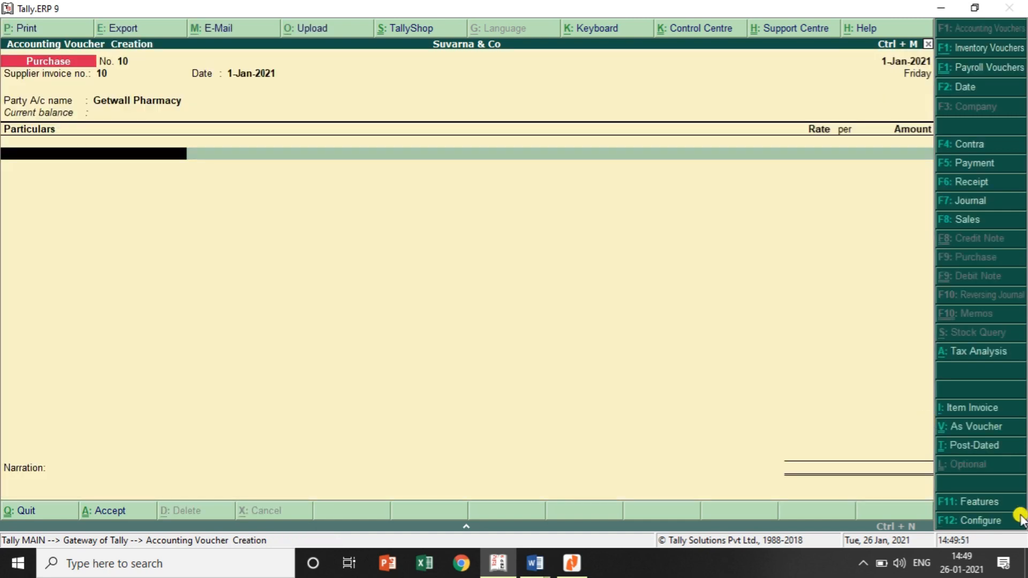
# - Switch the purchase voucher to item invoice mode and accept the existing invoice and supplier details again
pyautogui.click(977, 411)
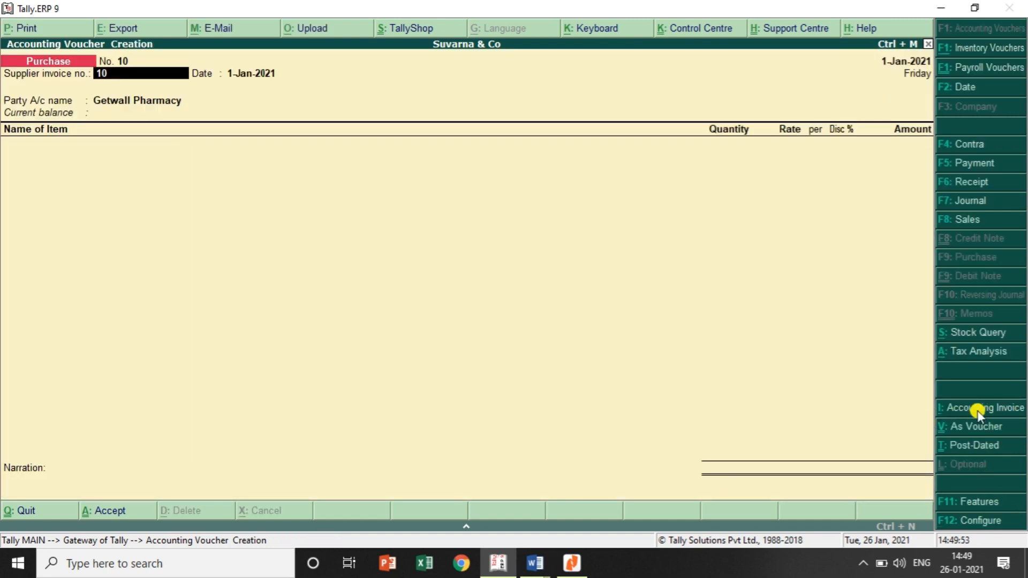
pyautogui.press('Return')
pyautogui.press('Return')
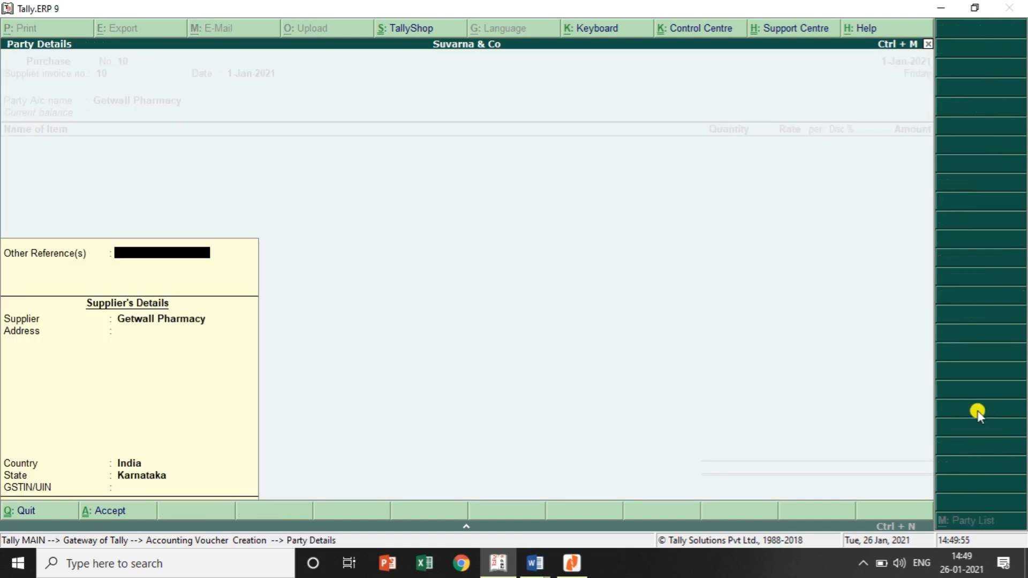
pyautogui.hotkey('ctrl', 'a')
# - Add Saridon as the first item, allocated to the Bangalore godown with new batch number St/101
pyautogui.write('Sa')
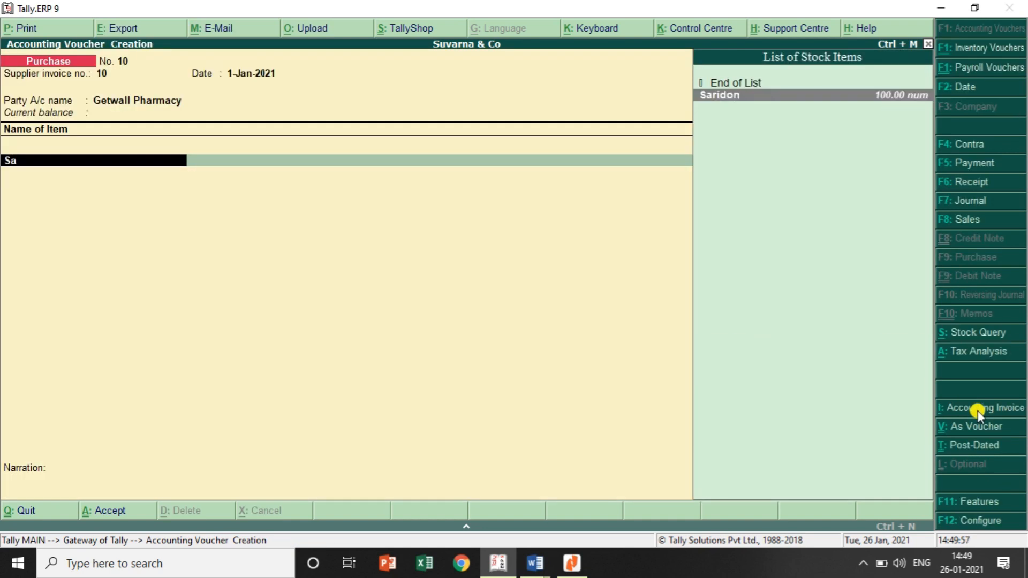
pyautogui.press('Return')
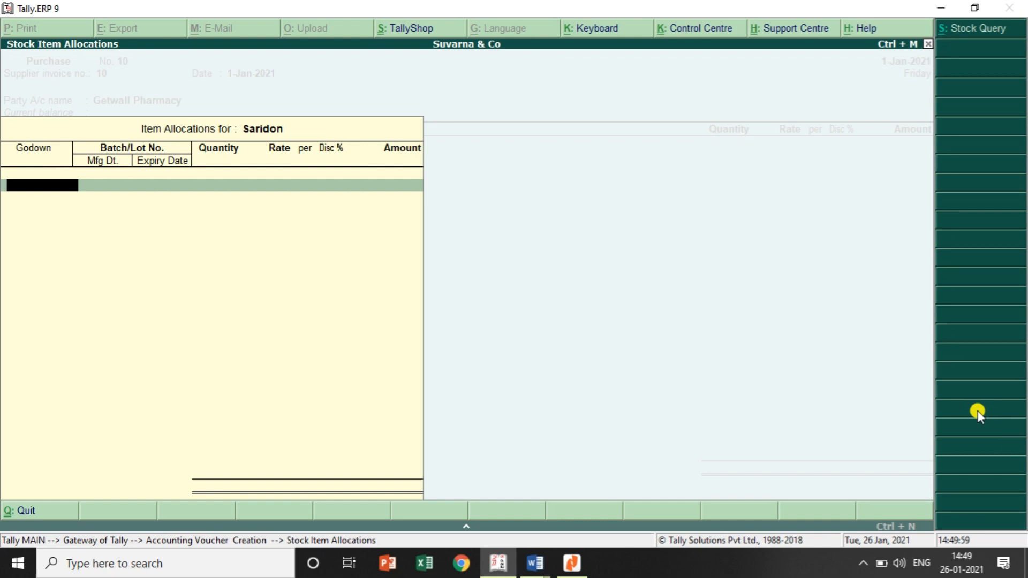
pyautogui.write('B')
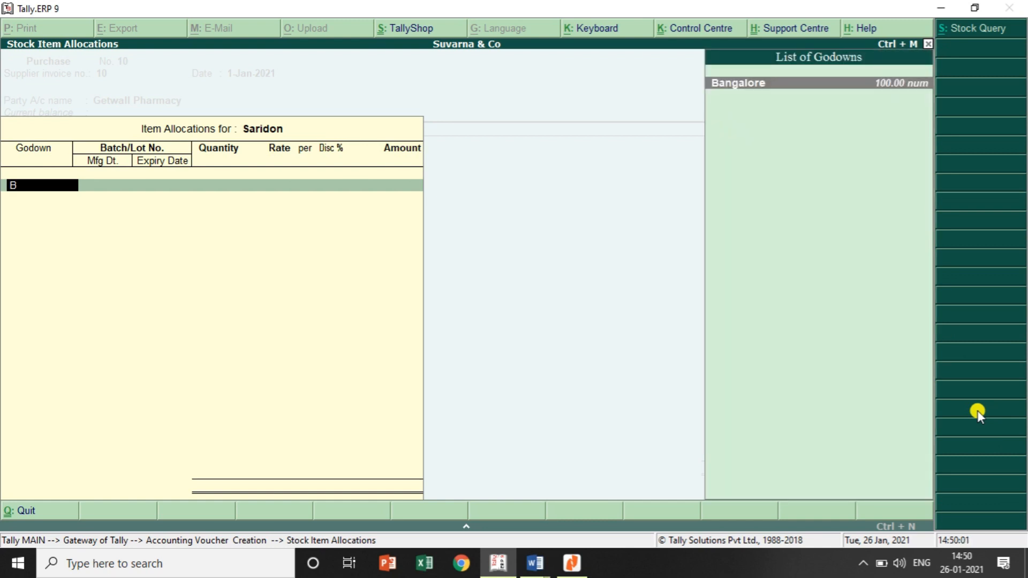
pyautogui.press('Return')
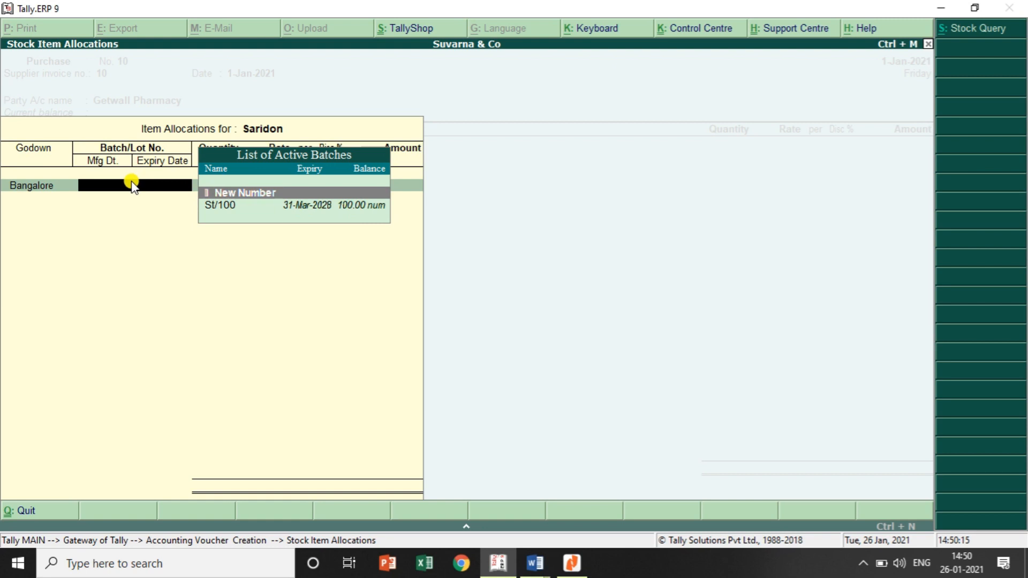
pyautogui.click(239, 192)
pyautogui.write('St/101')
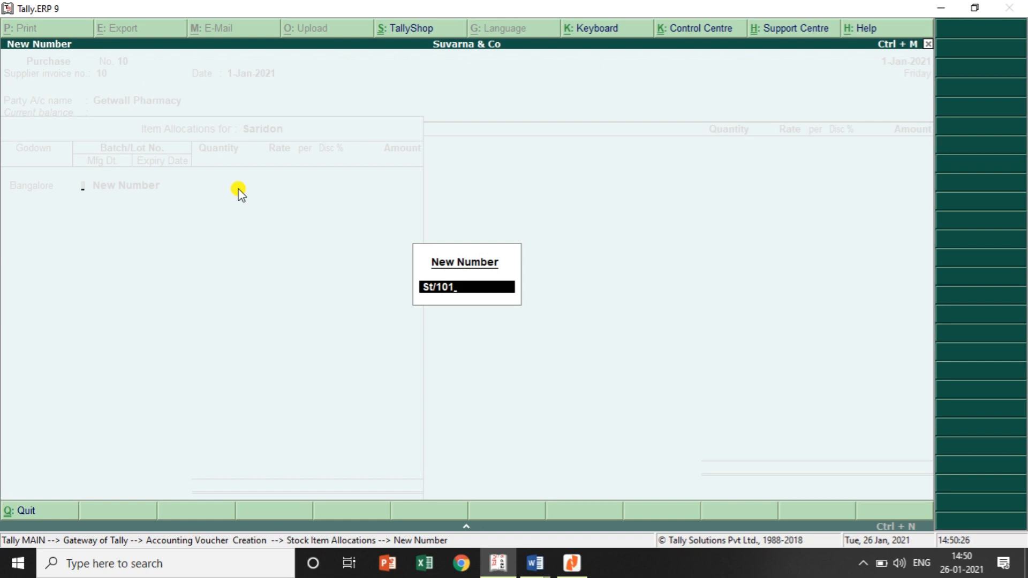
pyautogui.press('Return')
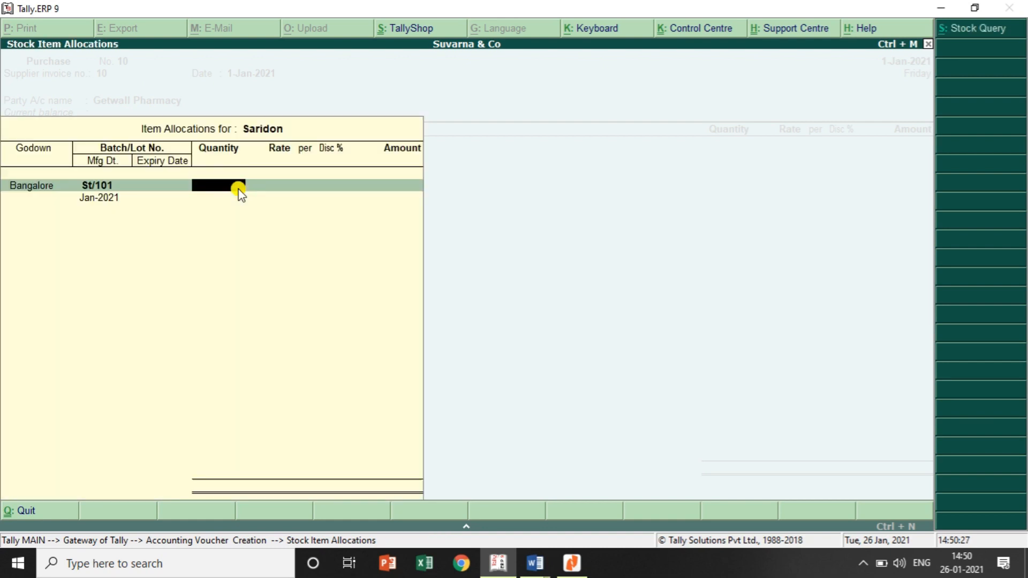
# - Set the St/101 batch of Saridon to a quantity of 250 num at a rate of 5.50
pyautogui.write('250')
pyautogui.press('Return')
pyautogui.write('5.59')
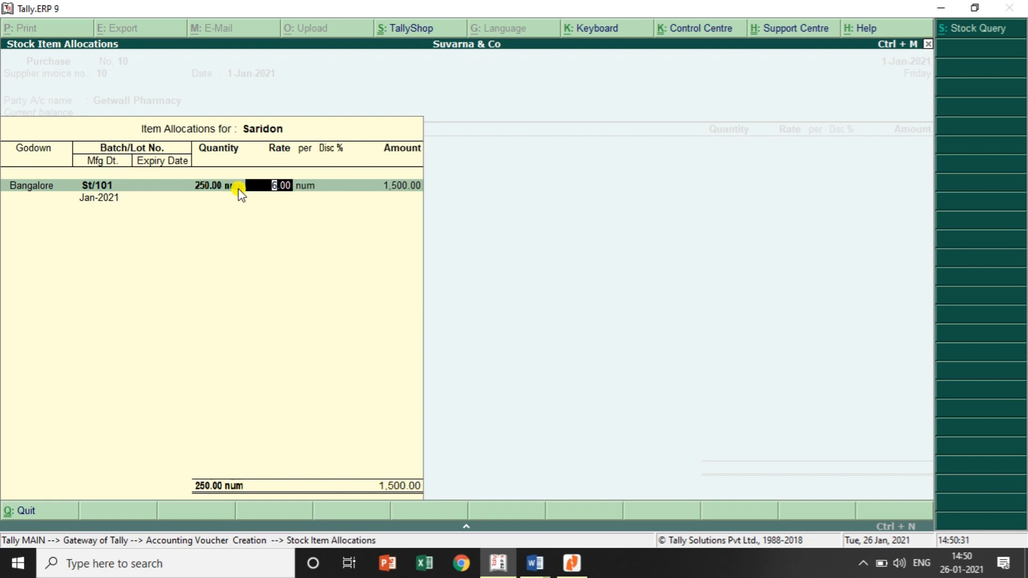
pyautogui.press('BackSpace')
pyautogui.write('0')
pyautogui.press('Return')
pyautogui.press('Return')
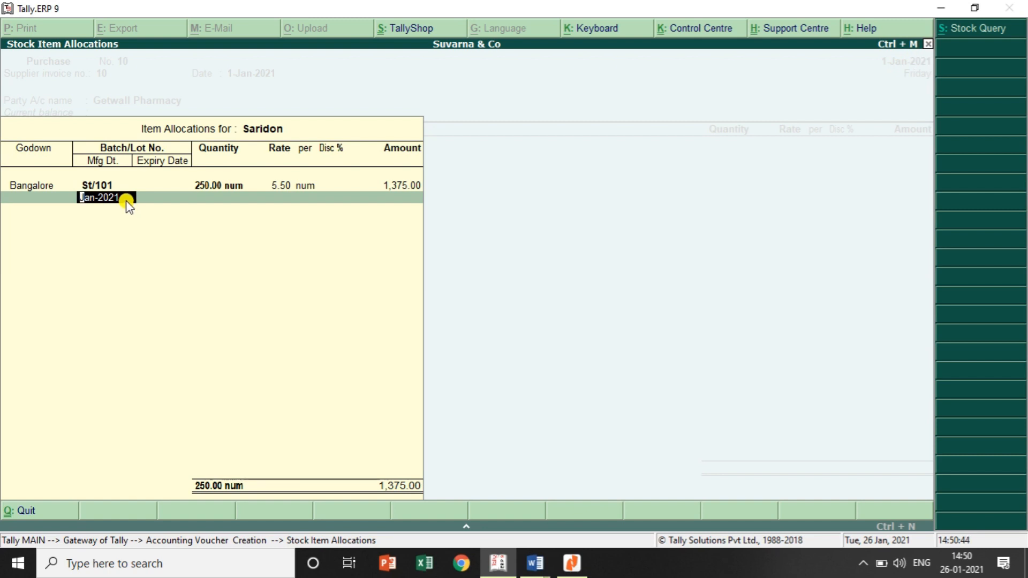
# - Keep the batch's manufacturing date as Jan-2021, set its expiry date to 31-Mar-2030, and finish the Saridon allocation
pyautogui.press('Return')
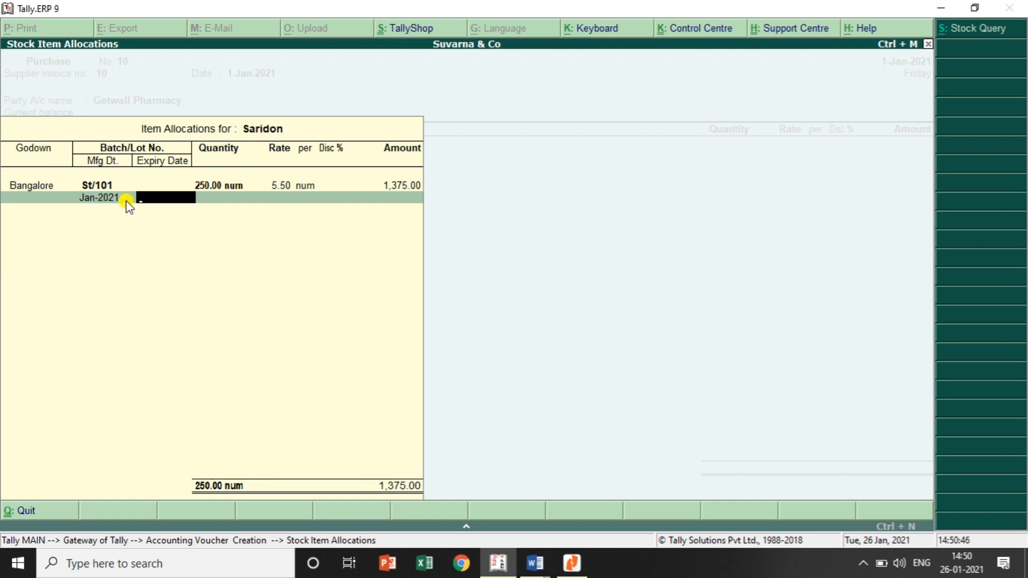
pyautogui.write('31-3-230')
pyautogui.press('BackSpace')
pyautogui.press('BackSpace')
pyautogui.write('030')
pyautogui.press('Return')
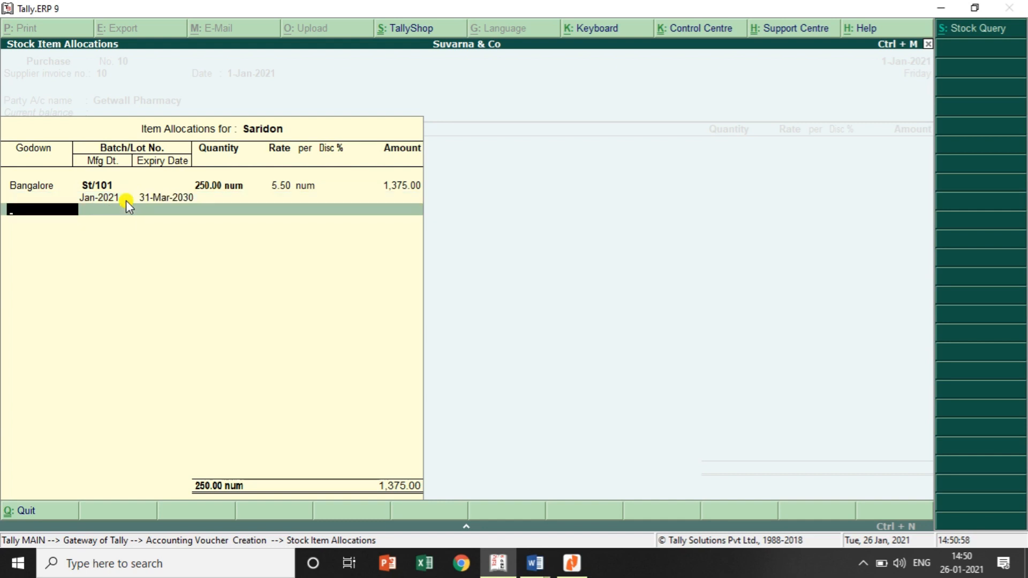
pyautogui.press('Return')
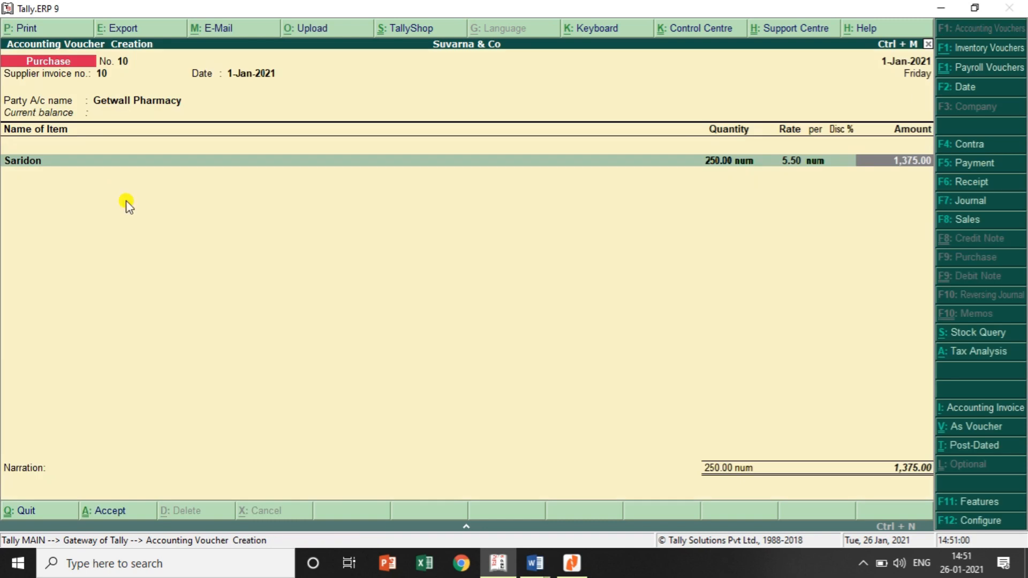
# - Allocate the Saridon amount to the Purchase ledger, leaving the tax classification at its default
pyautogui.press('Return')
pyautogui.write('Pu')
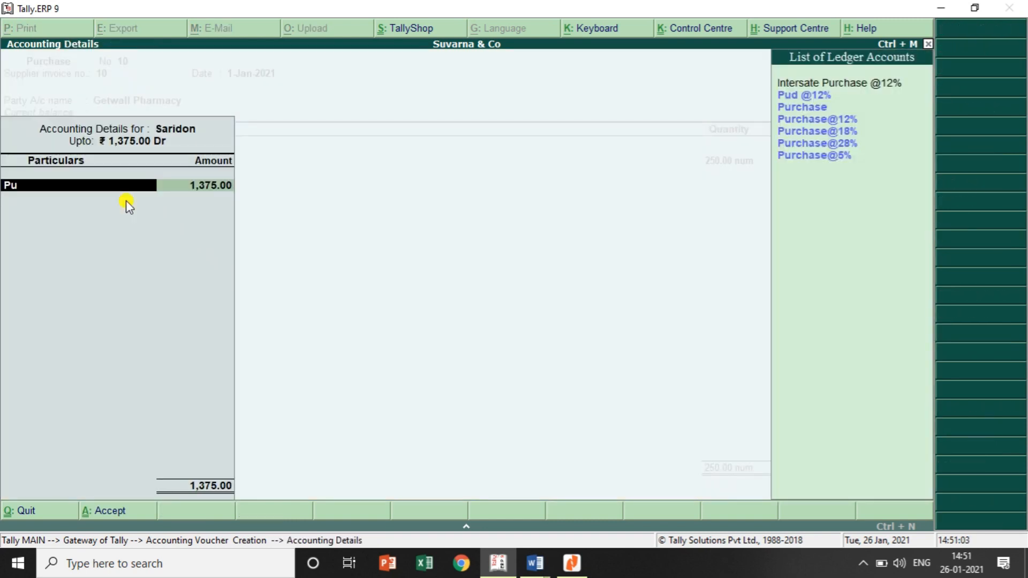
pyautogui.press('Down')
pyautogui.press('Down')
pyautogui.press('Return')
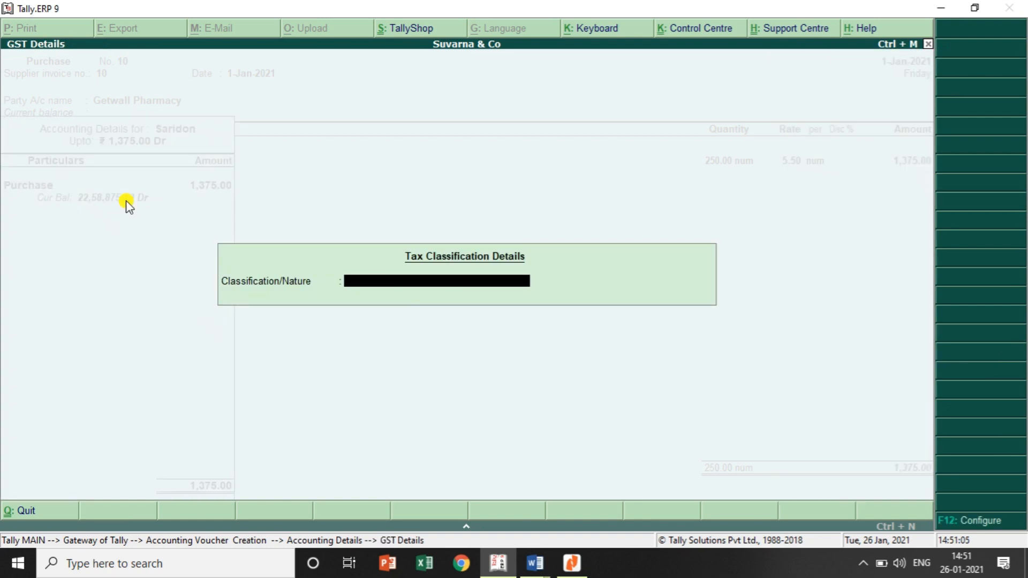
pyautogui.press('Return')
pyautogui.press('Return')
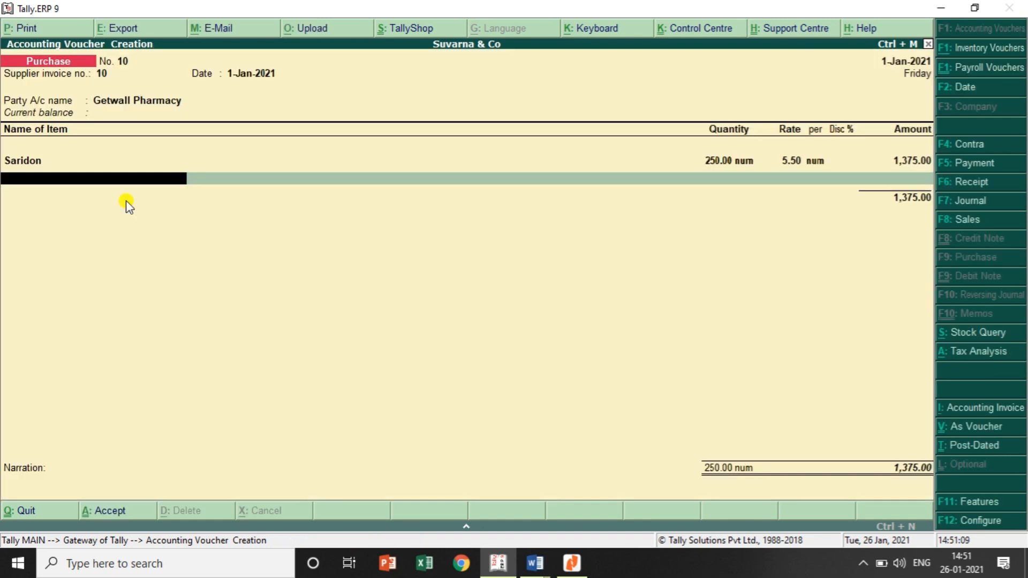
# - Add Coidec as the second item, allocated to the Bangalore godown with new batch number 1st
pyautogui.write('Co')
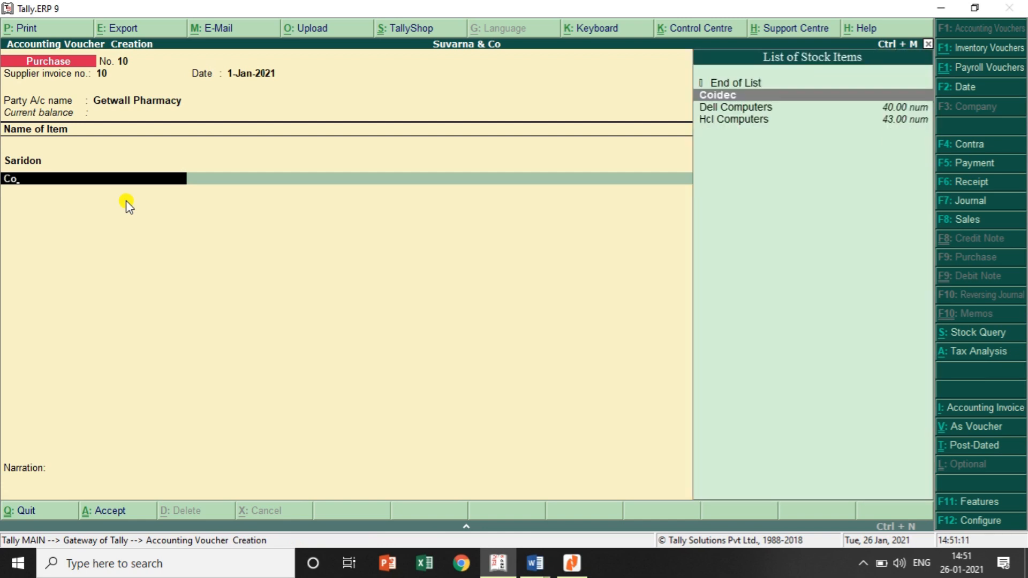
pyautogui.press('Return')
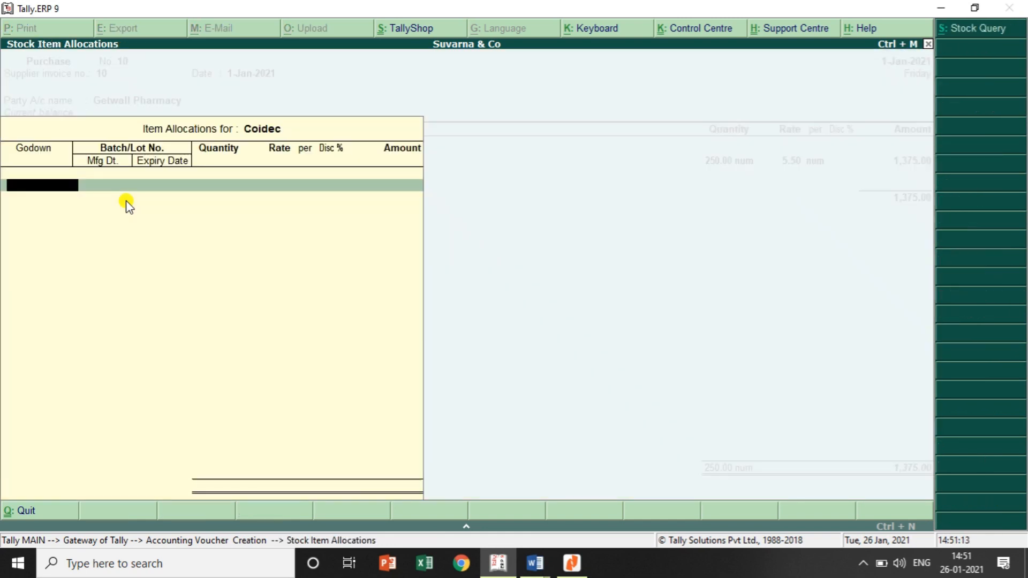
pyautogui.press('Escape')
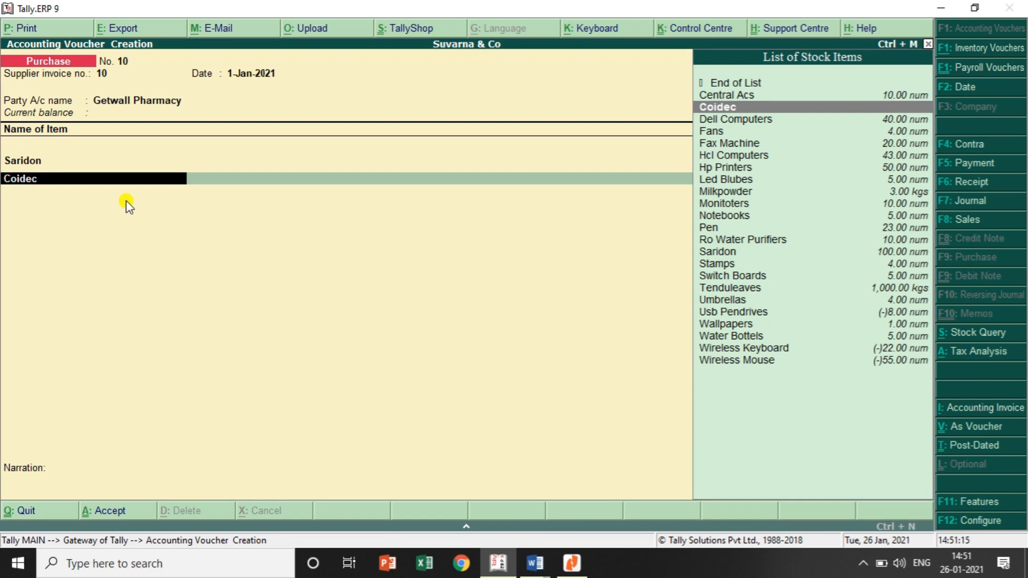
pyautogui.press('Return')
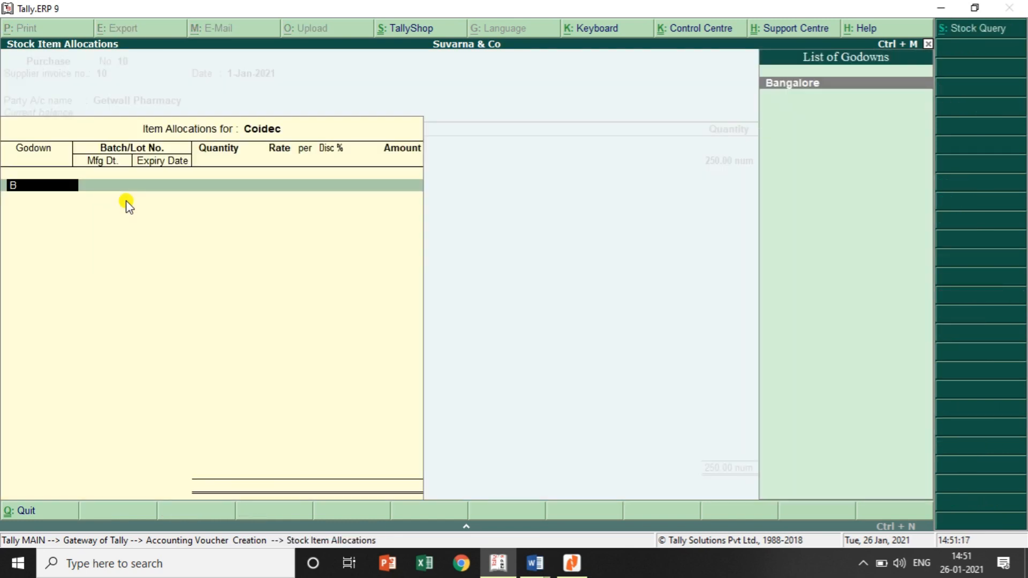
pyautogui.press('Return')
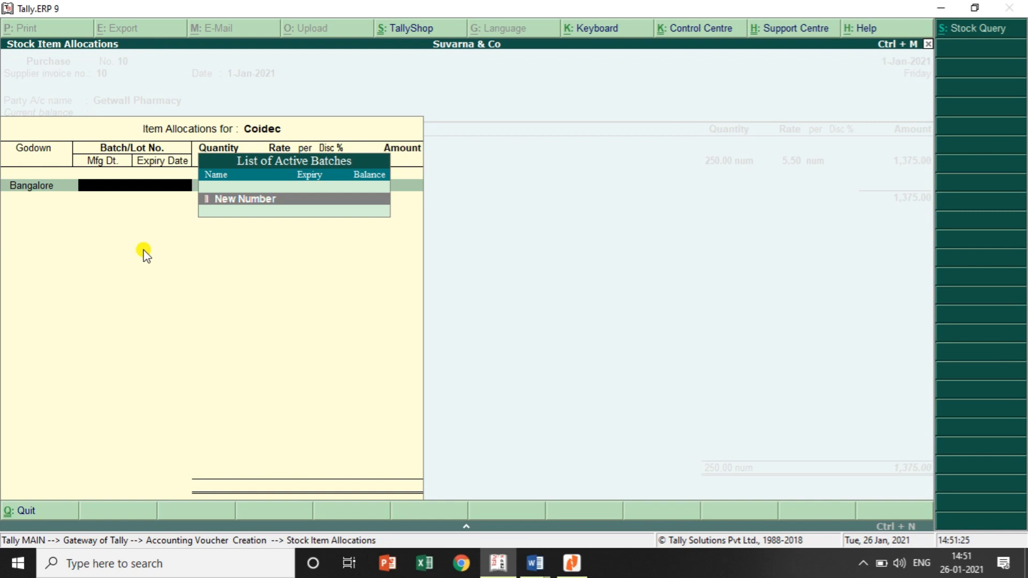
pyautogui.click(257, 200)
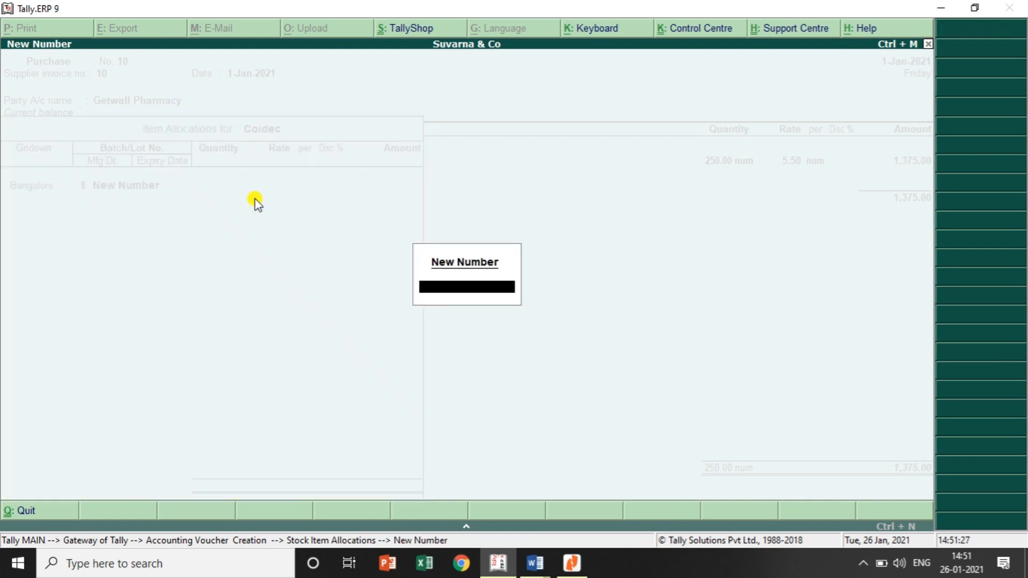
pyautogui.write('1st')
pyautogui.press('Return')
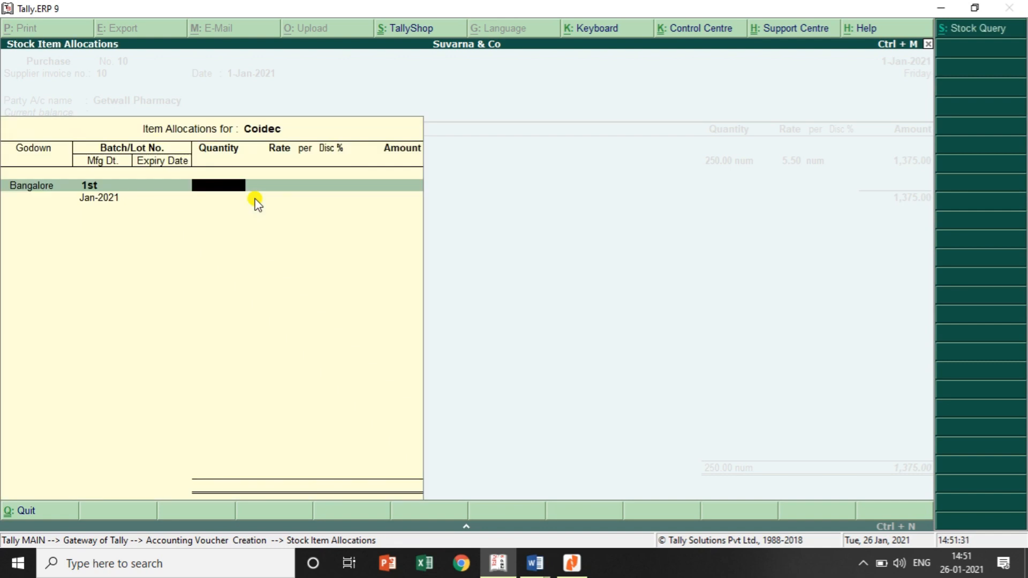
# - Set the Coidec batch to a quantity of 200 num at a rate of 10.00, keeping the calculated amount
pyautogui.write('200')
pyautogui.press('Return')
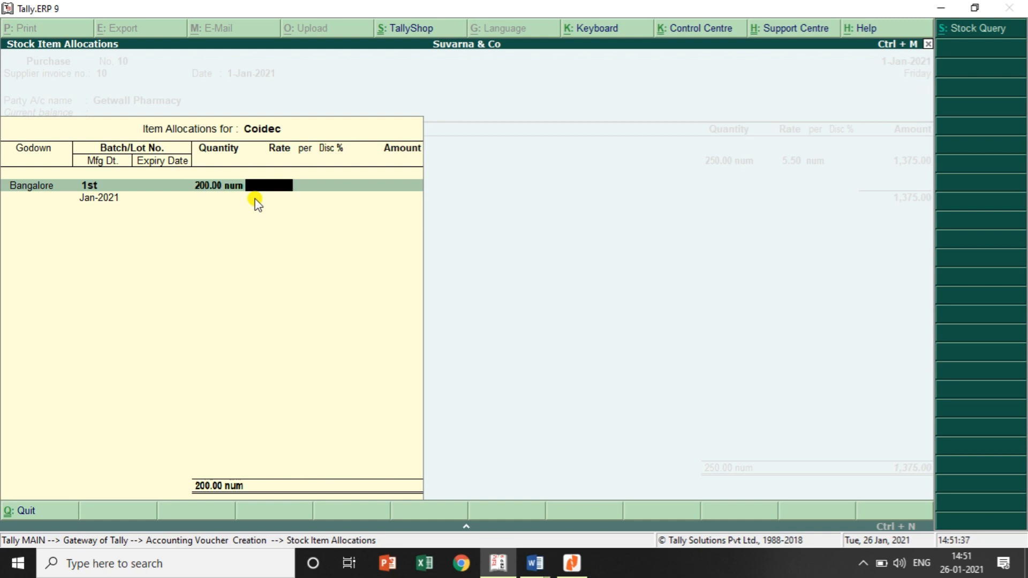
pyautogui.write('10')
pyautogui.press('Return')
pyautogui.press('Return')
pyautogui.press('Return')
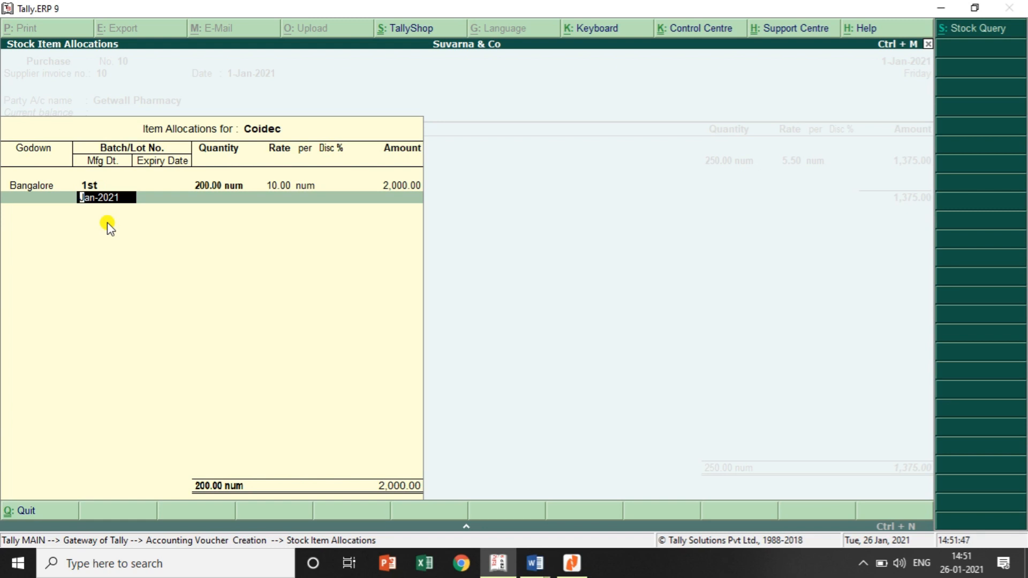
# - Keep the Coidec batch's manufacturing date as Jan-2021, set its expiry date to 31-Mar-2030, and finish the allocation
pyautogui.press('Return')
pyautogui.write('31')
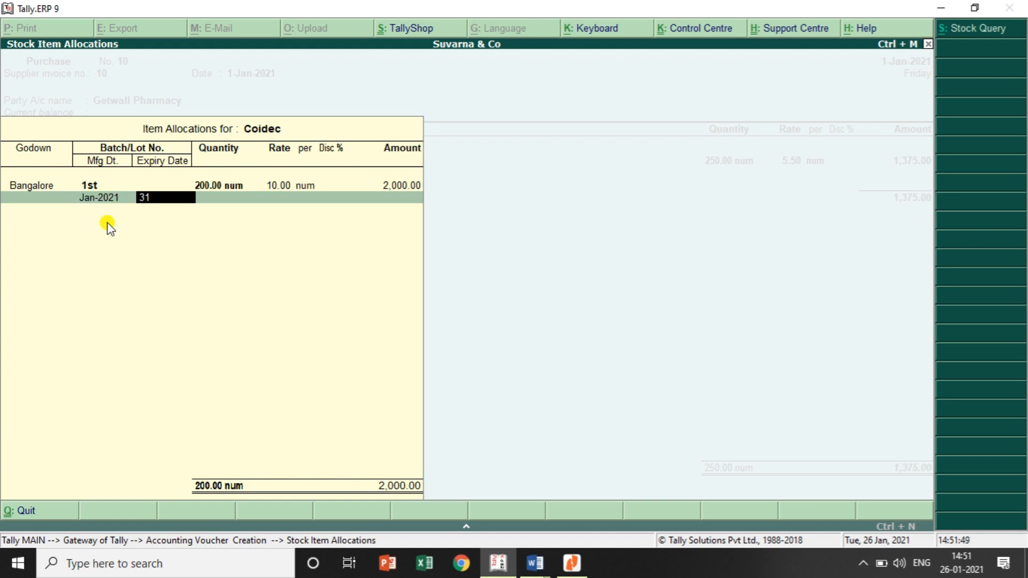
pyautogui.write('-3-2030')
pyautogui.press('Return')
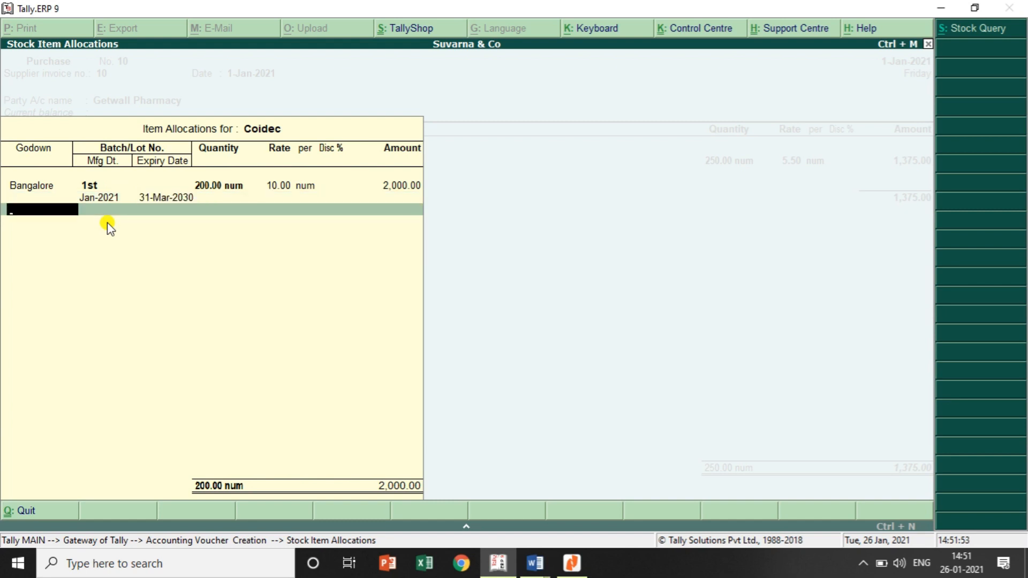
pyautogui.press('Return')
pyautogui.press('Return')
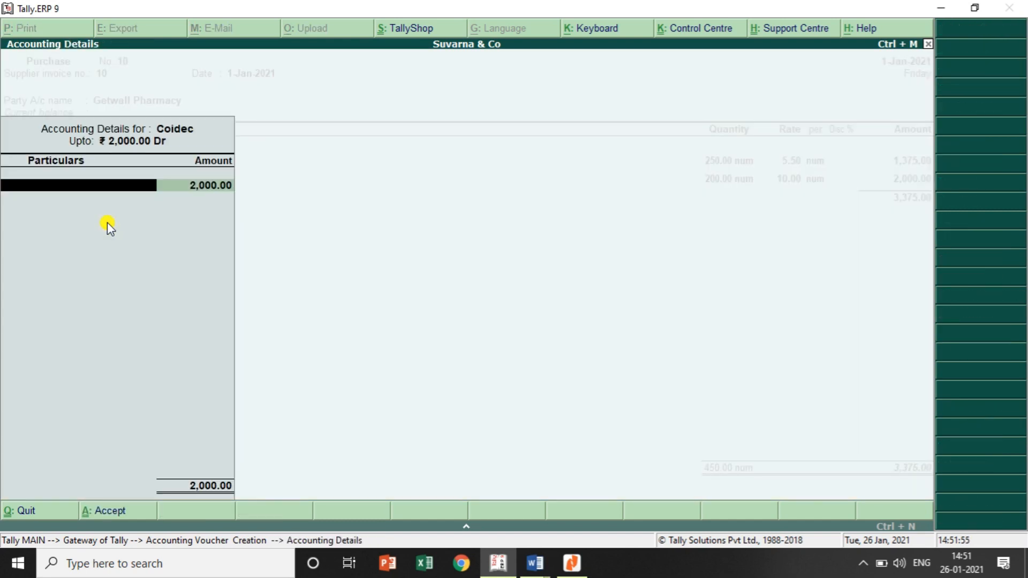
# - Allocate the Coidec amount to the Purchase ledger, leaving the tax classification at its default
pyautogui.write('Pu')
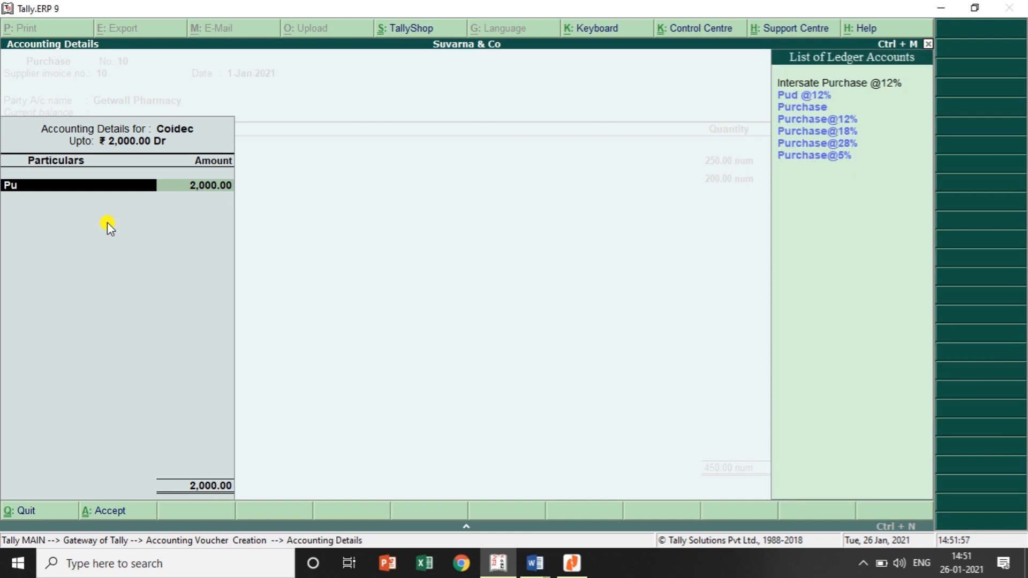
pyautogui.press('Down')
pyautogui.press('Down')
pyautogui.press('Return')
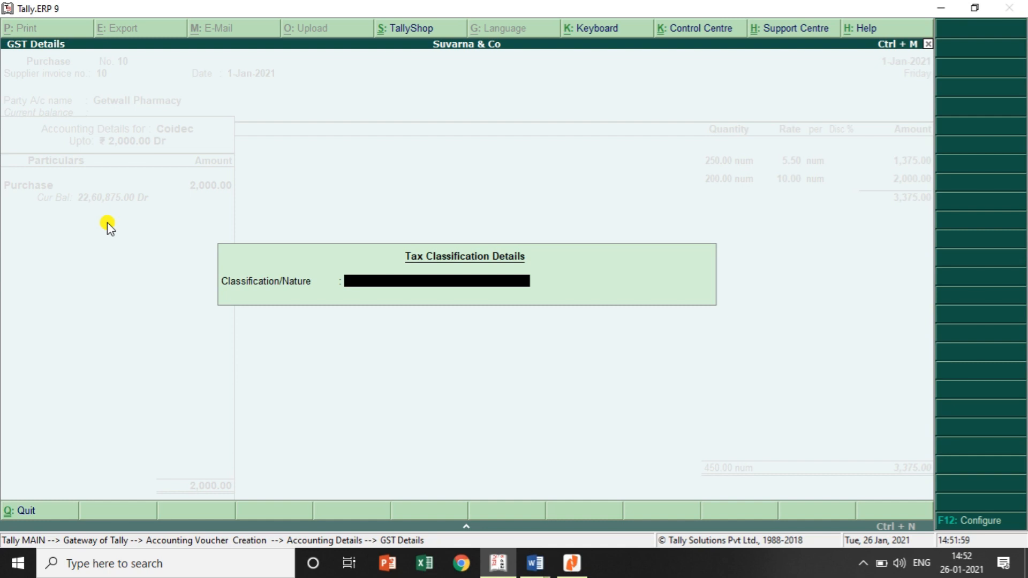
pyautogui.press('Return')
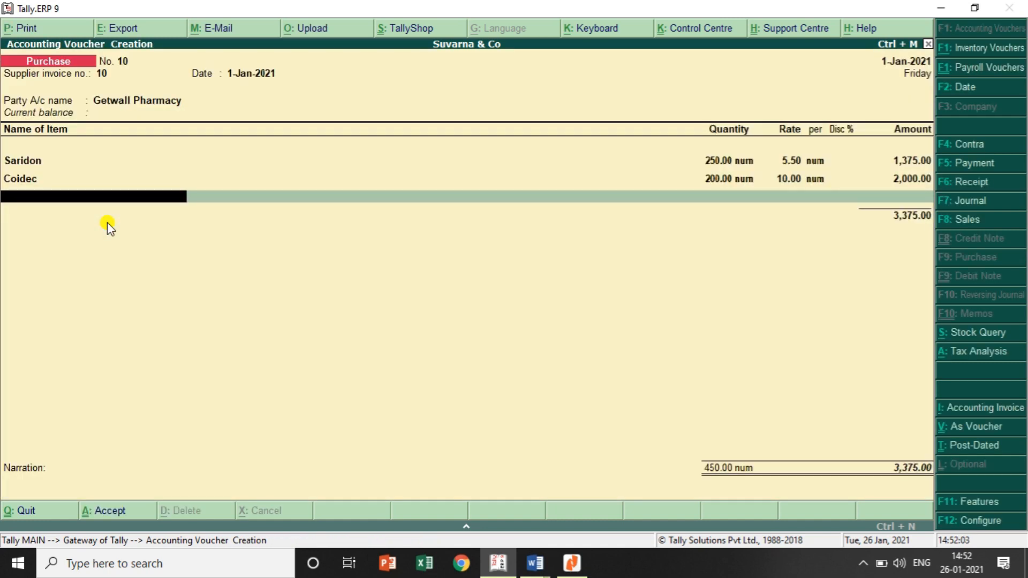
# - End the item list without adding further entries and save the Getwall Pharmacy purchase voucher
pyautogui.press('Return')
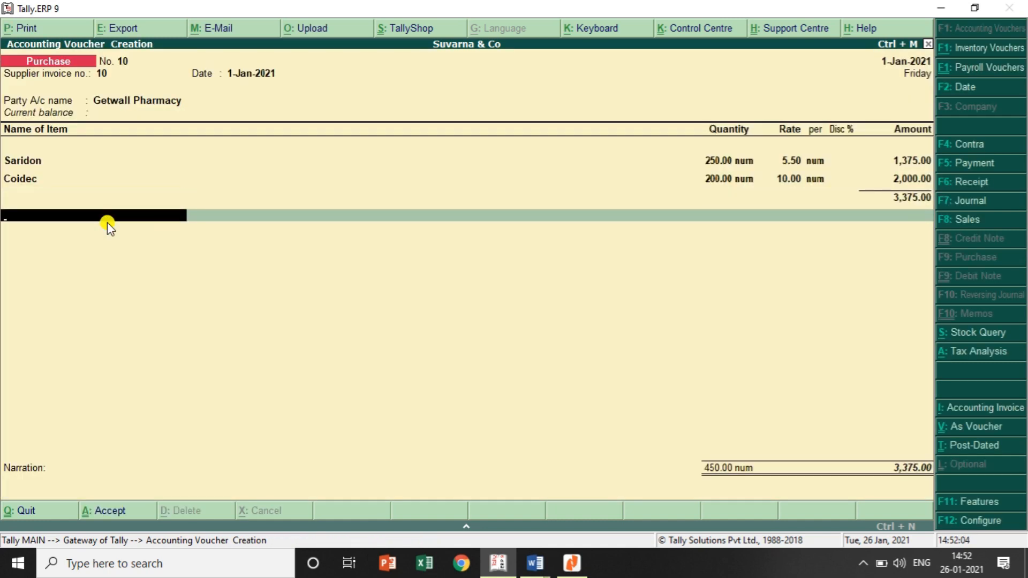
pyautogui.press('Return')
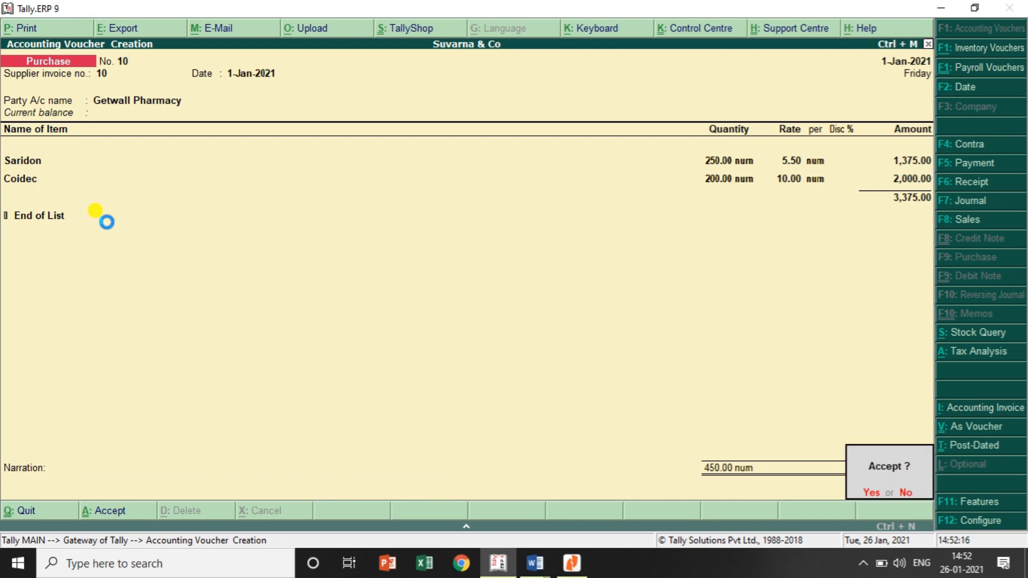
pyautogui.press('y')
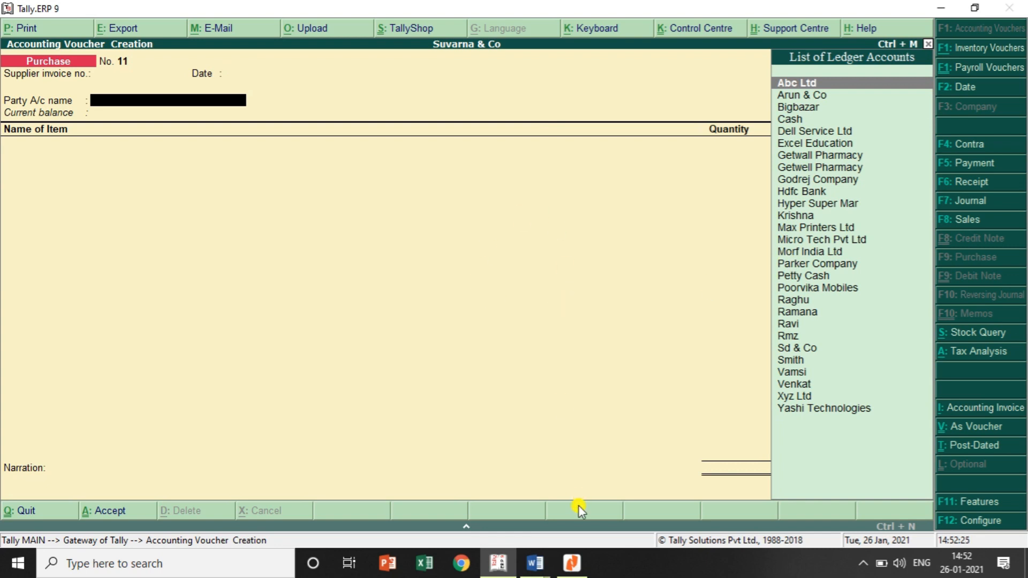
# - Consult the batch-wise sales exercise in Nitro Reader, then return to Tally.ERP 9 and start a Sales voucher with reference number 15
pyautogui.click(572, 562)
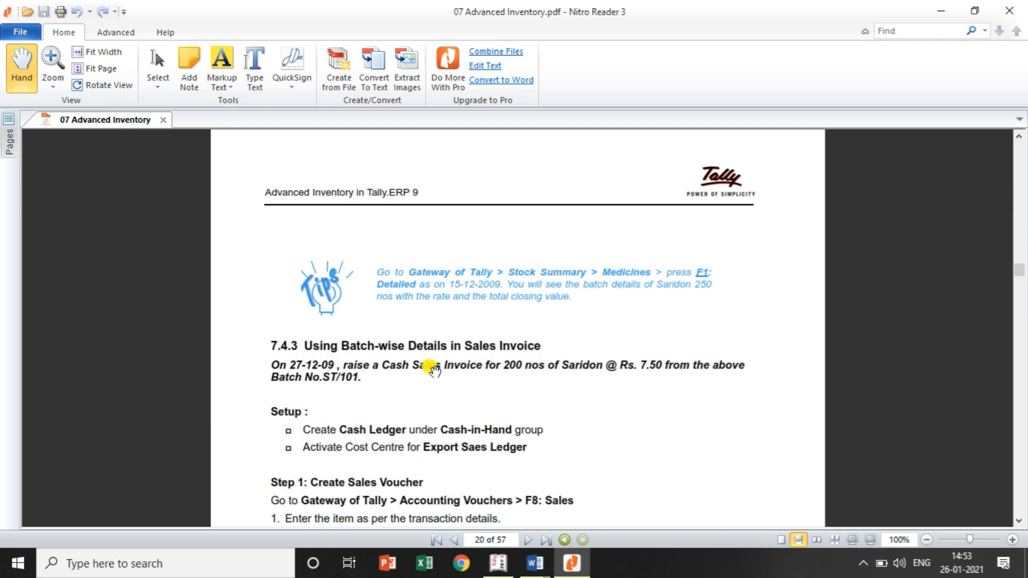
pyautogui.click(511, 568)
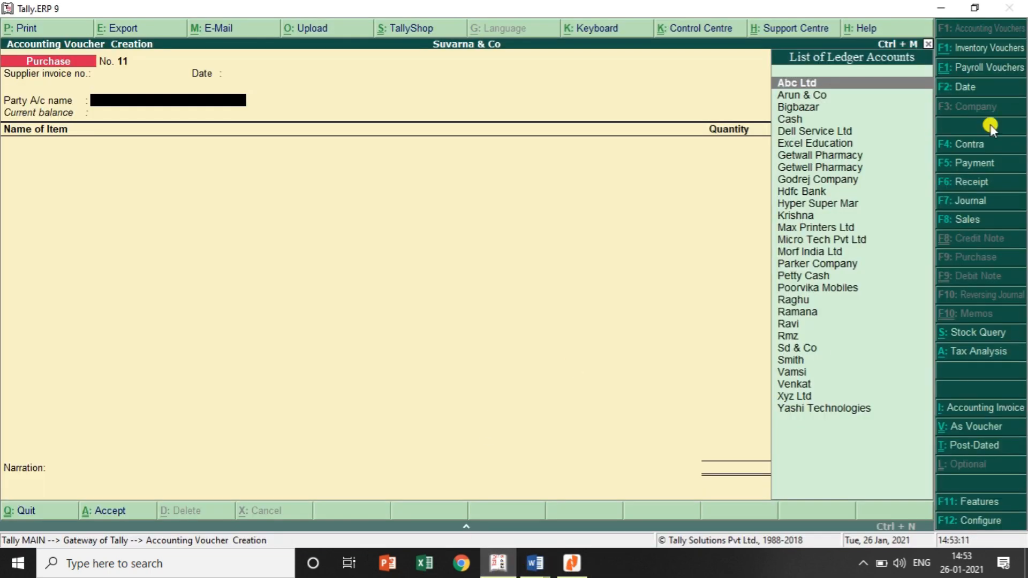
pyautogui.click(974, 216)
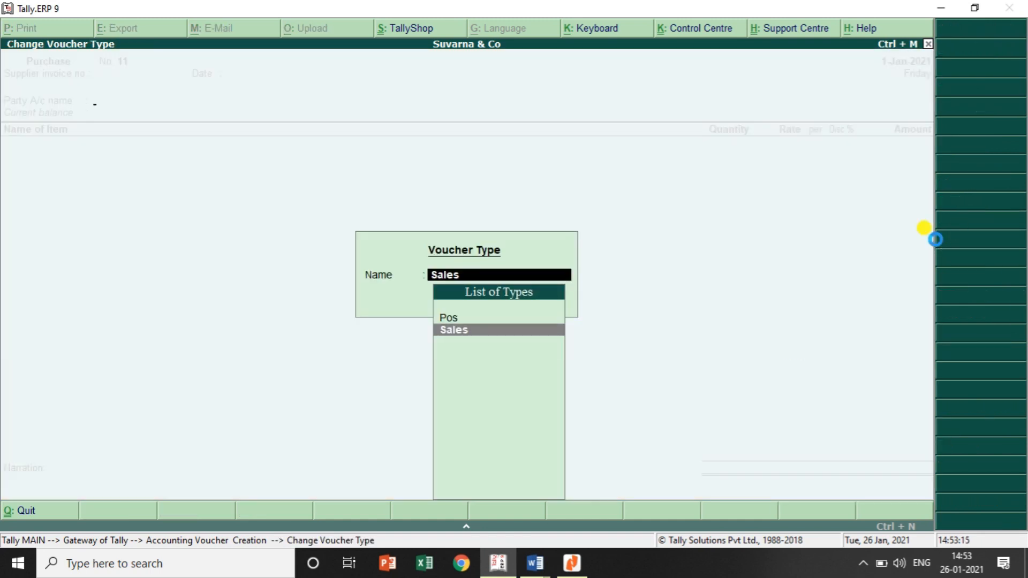
pyautogui.click(936, 239)
pyautogui.write('1')
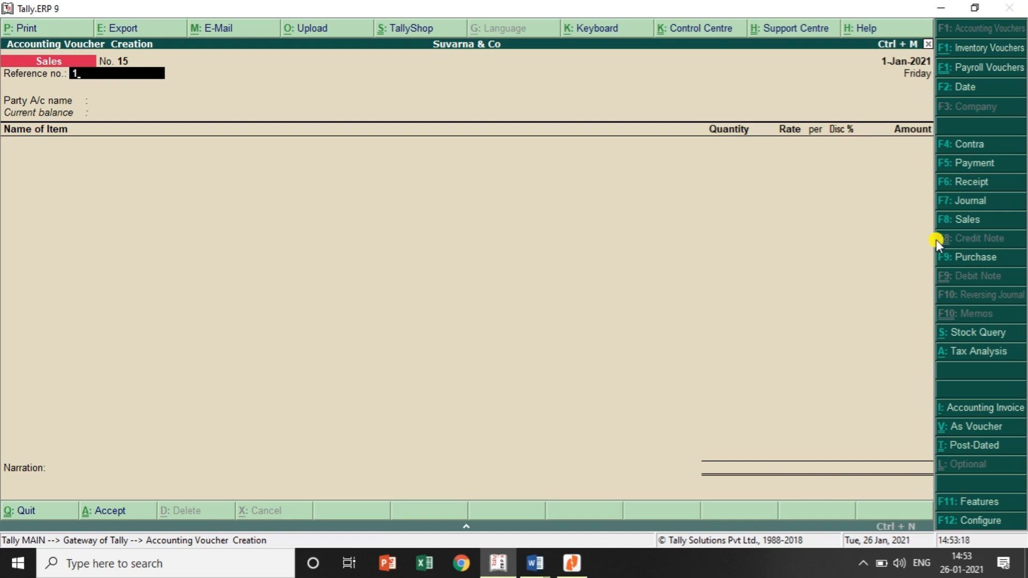
pyautogui.write('5')
pyautogui.press('Return')
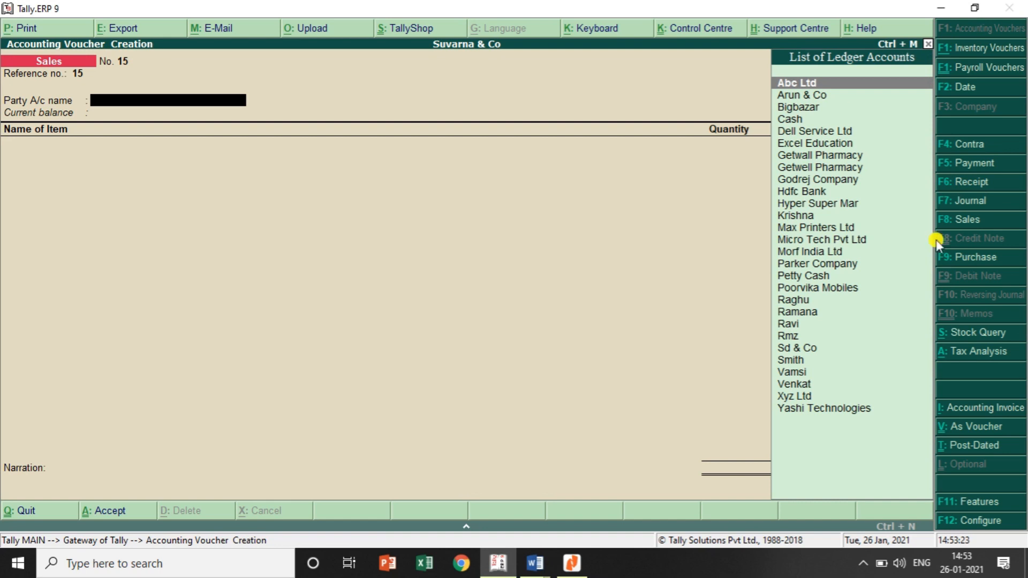
# - Create and save a party ledger named Vamsi Medicals under Sundry Debtors, keeping the other defaults
pyautogui.hotkey('alt', 'c')
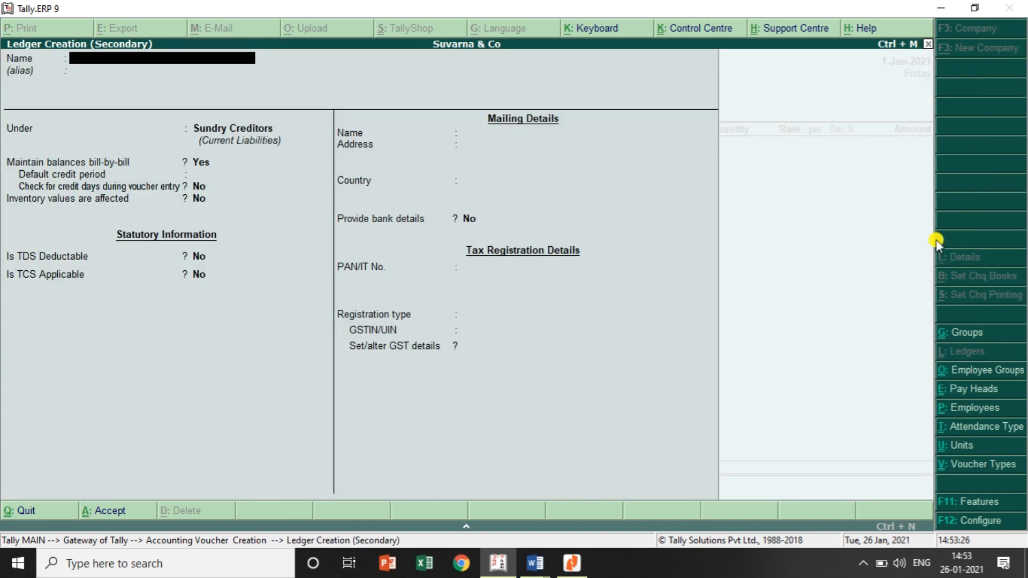
pyautogui.write('Vamsi Medicals')
pyautogui.press('Return')
pyautogui.write('S')
pyautogui.press('Down')
pyautogui.press('Down')
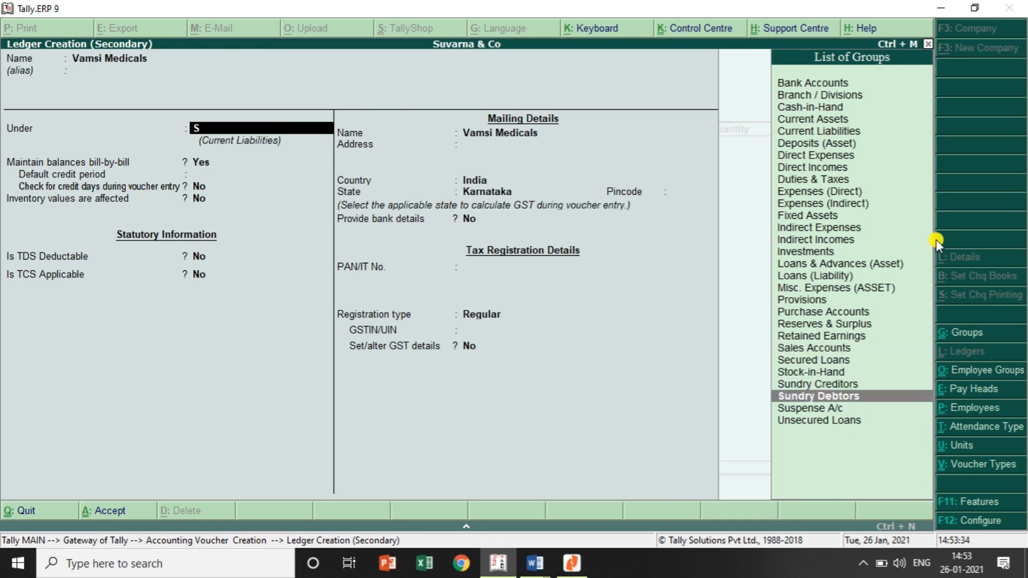
pyautogui.press('Return')
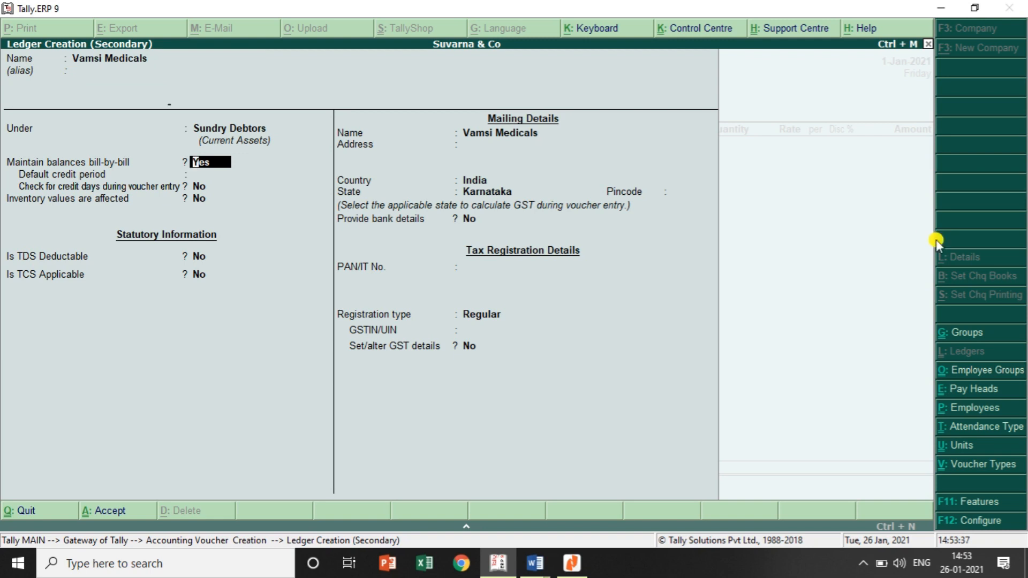
pyautogui.hotkey('ctrl', 'a')
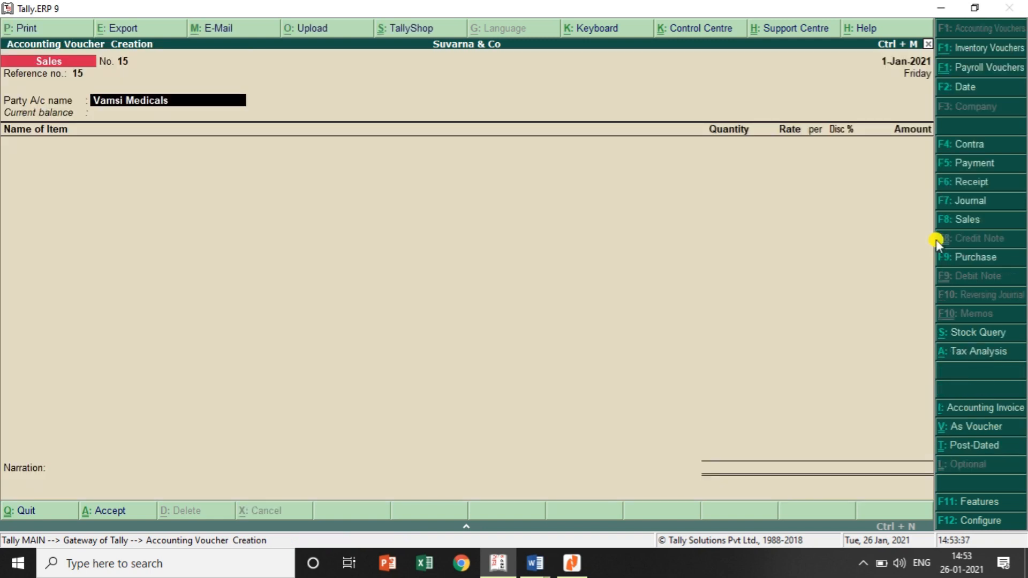
# - Accept Vamsi Medicals with its default buyer details, and add Saridon from the Bangalore godown using batch St/101
pyautogui.press('Return')
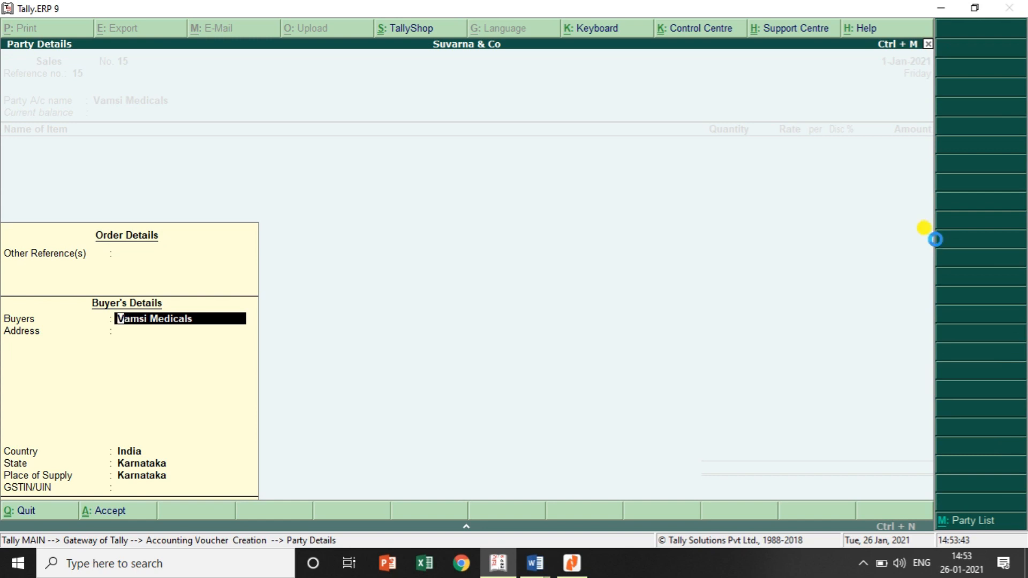
pyautogui.hotkey('ctrl', 'a')
pyautogui.write('Sa')
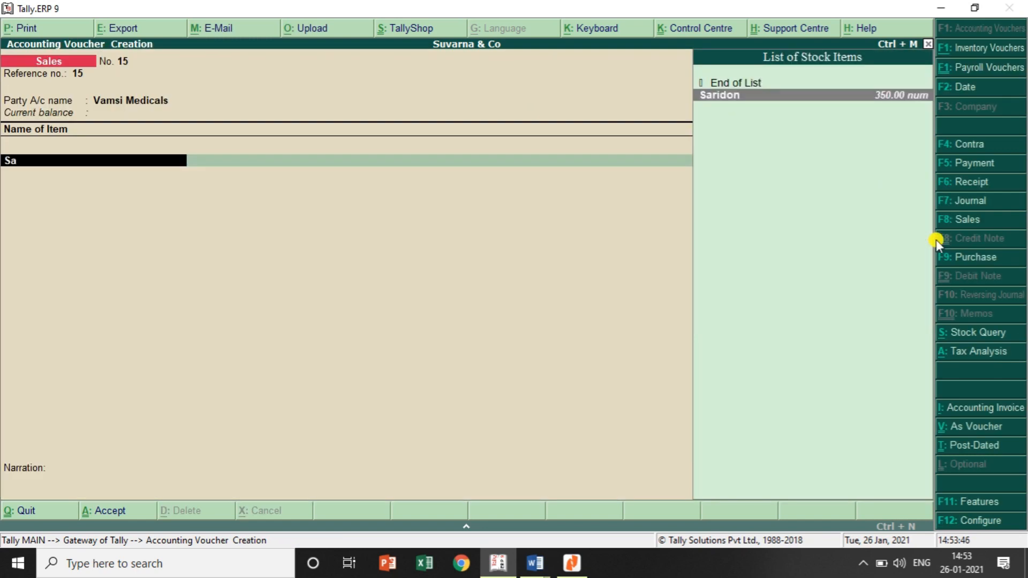
pyautogui.press('Return')
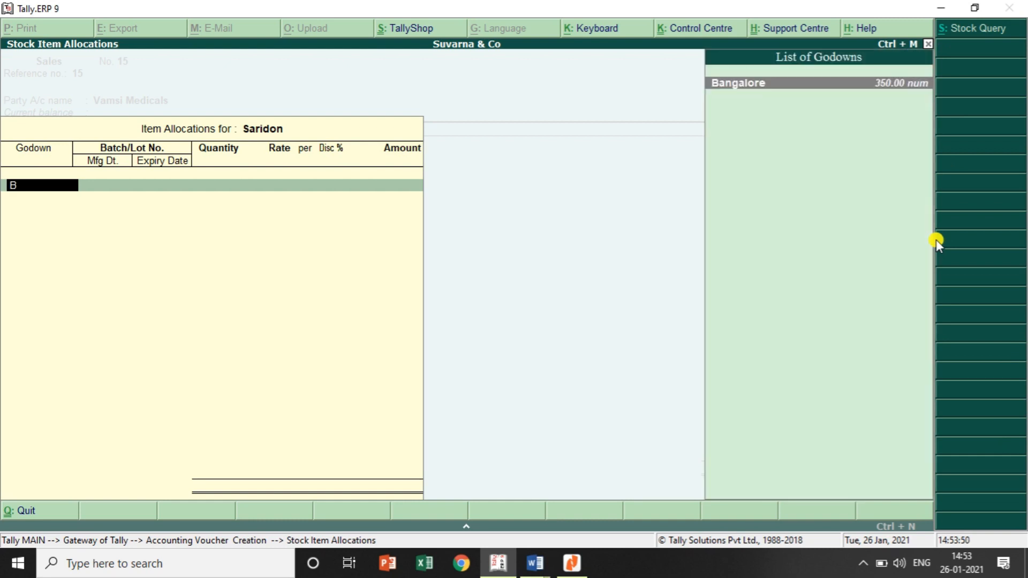
pyautogui.press('Return')
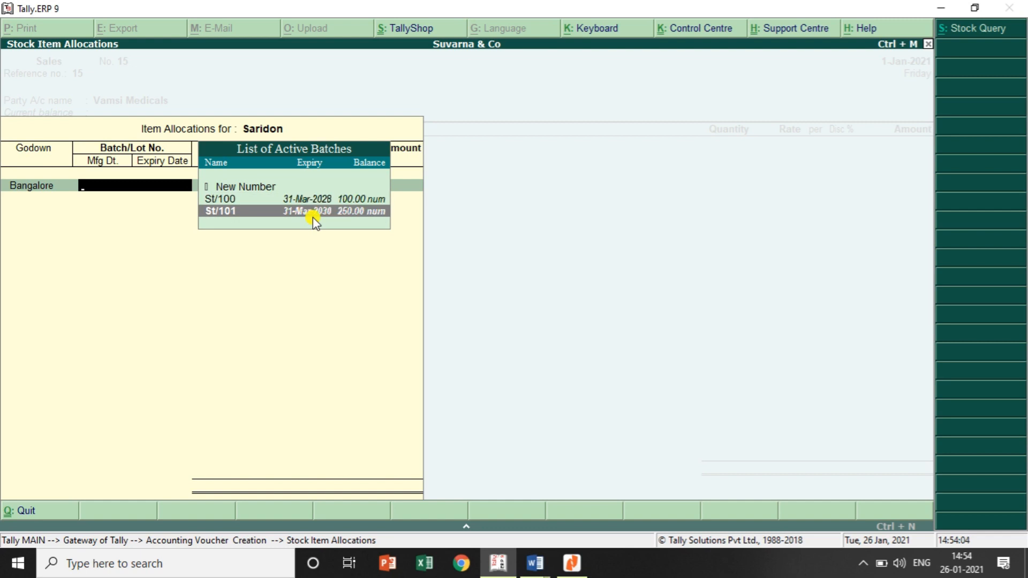
pyautogui.click(313, 212)
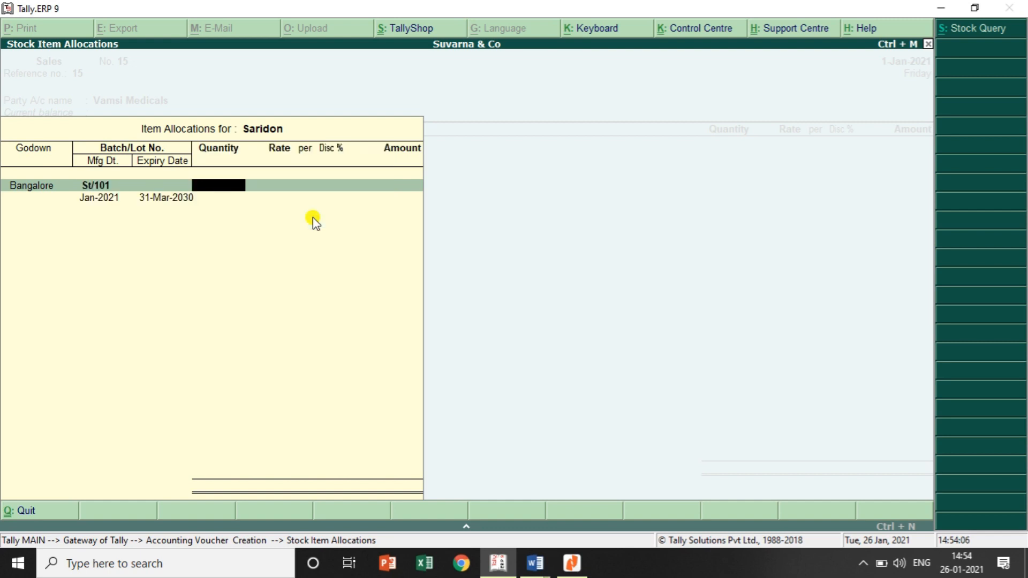
# - Set the sale from Saridon batch St/101 to a quantity of 200 num at a rate of 10.00
pyautogui.write('200')
pyautogui.press('Return')
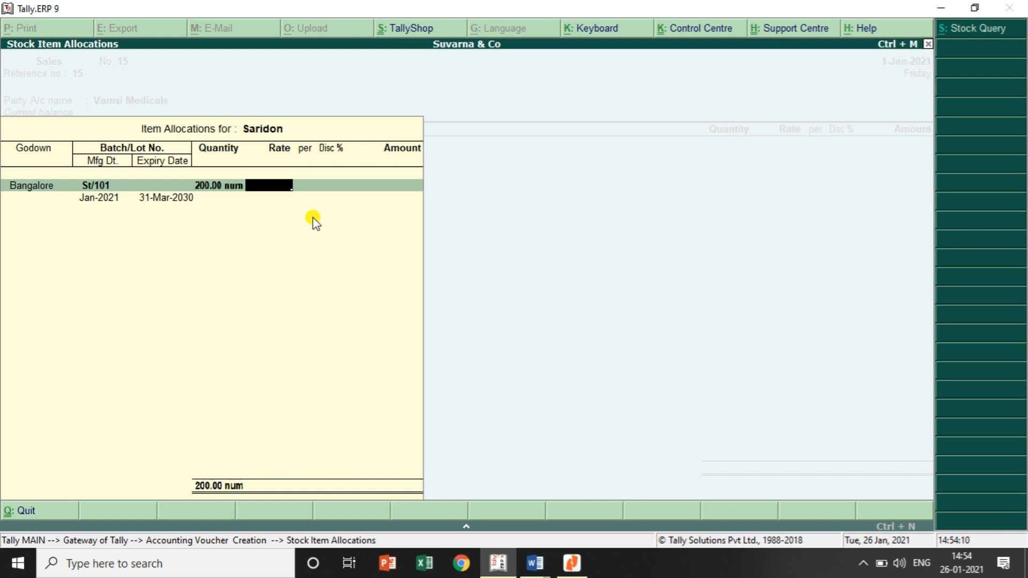
pyautogui.write('10')
pyautogui.press('Return')
pyautogui.press('Return')
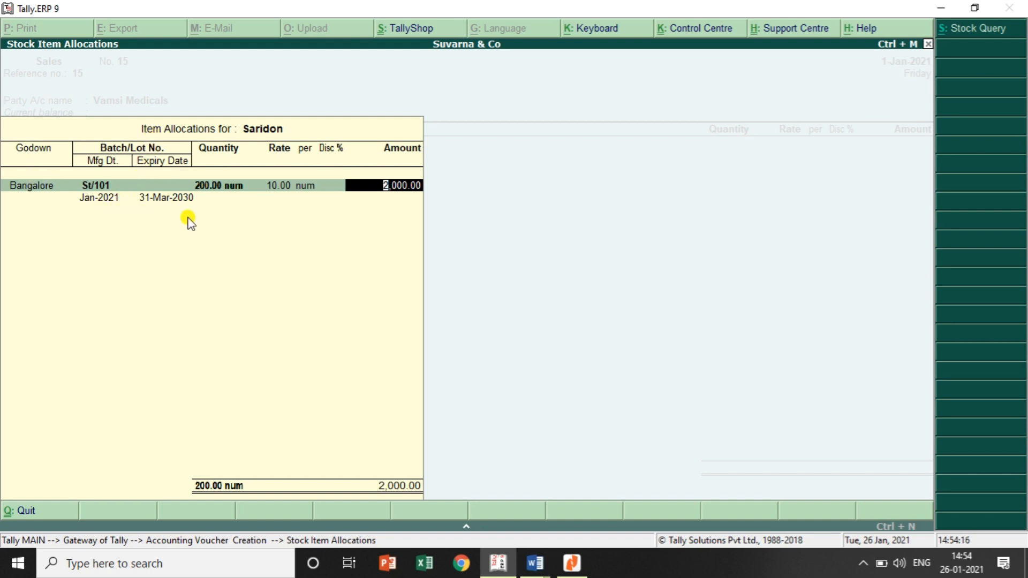
# - Accept the Saridon batch allocation with its existing manufacturing and expiry dates, and post the item to the Sales ledger without a tax classification
pyautogui.press('Return')
pyautogui.press('Return')
pyautogui.press('Return')
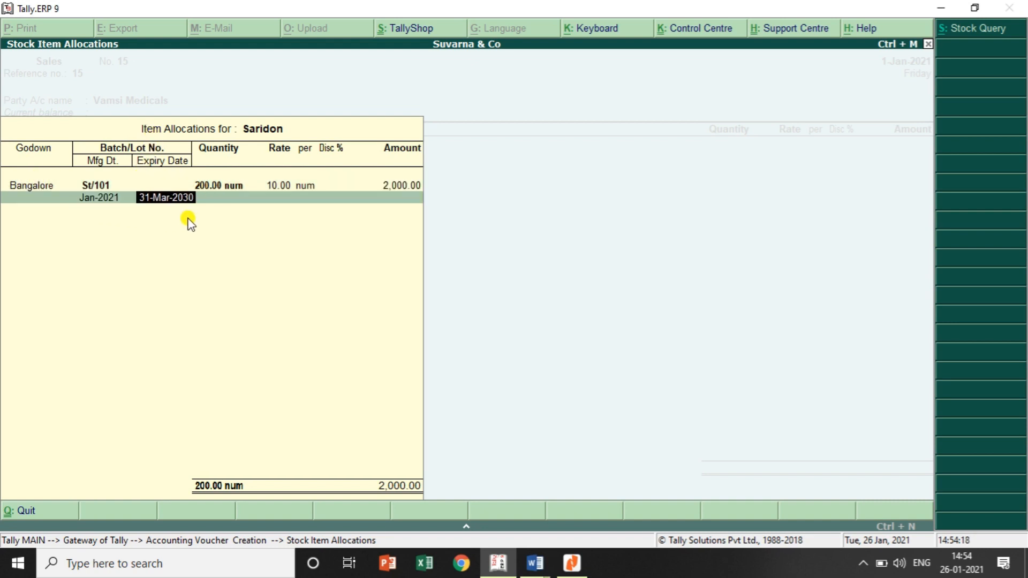
pyautogui.press('Return')
pyautogui.press('Return')
pyautogui.write('Sa')
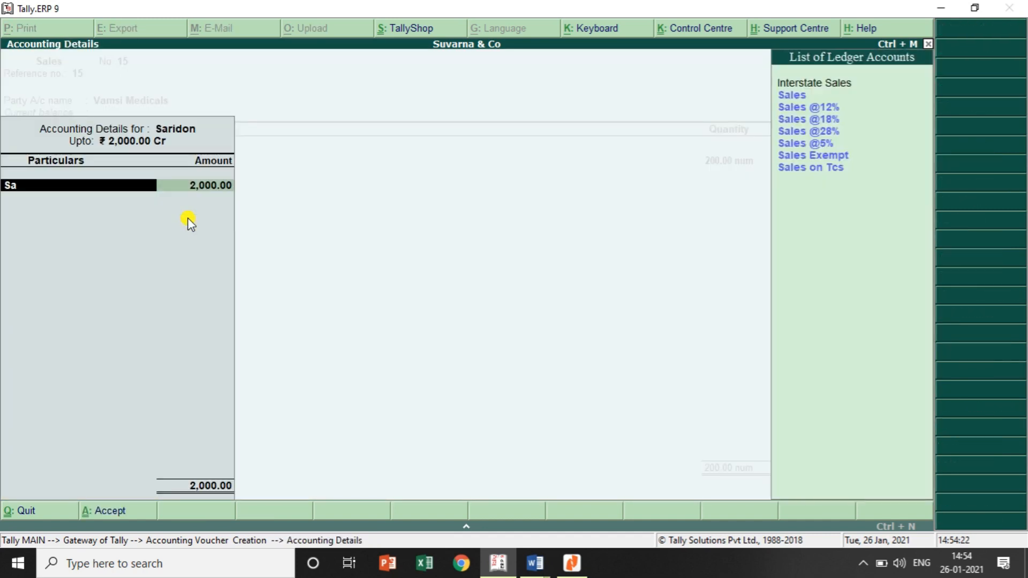
pyautogui.press('Return')
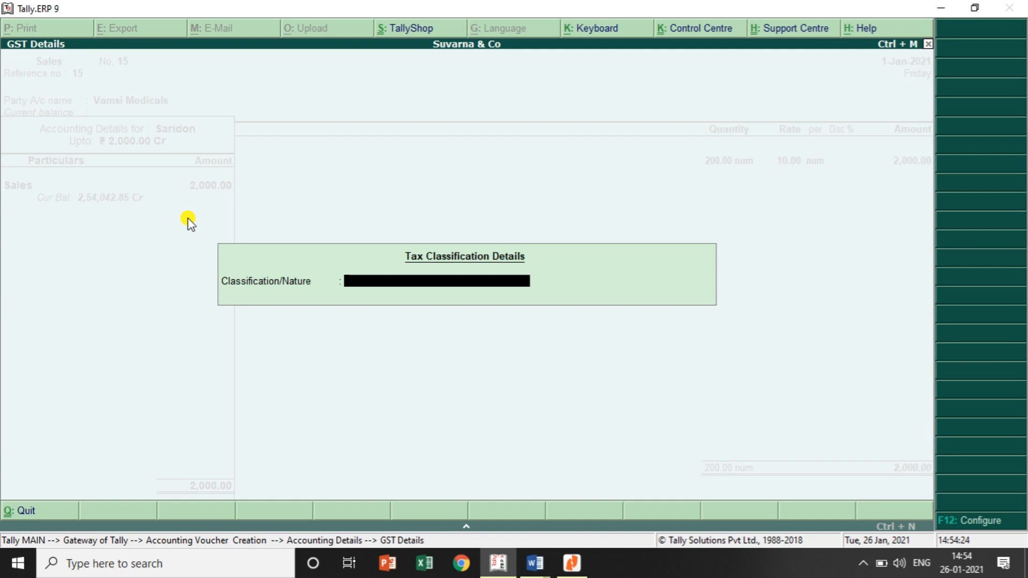
pyautogui.press('Return')
pyautogui.press('Return')
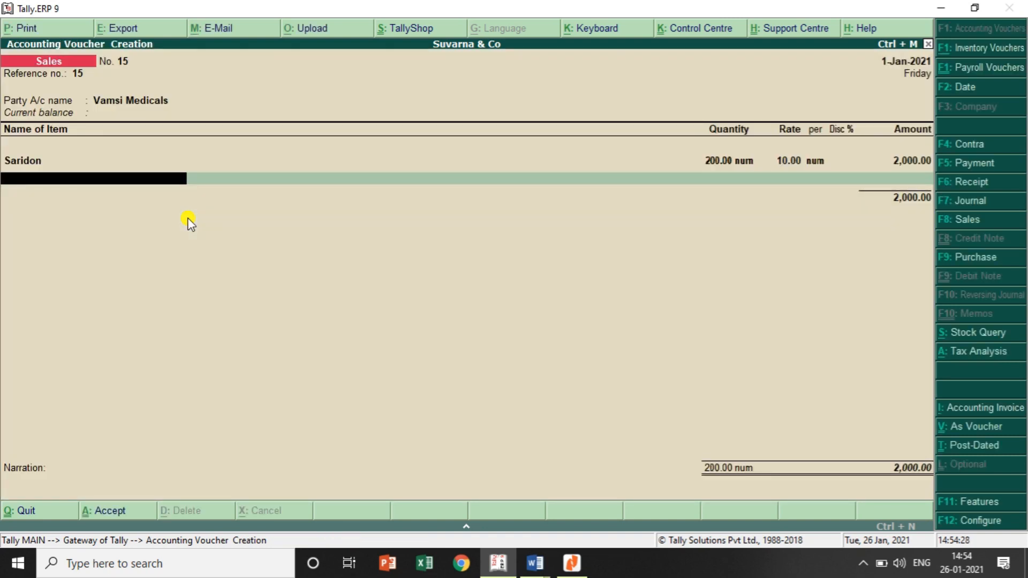
# - Add Coidec to the sales voucher from the Bangalore godown using batch 1st
pyautogui.write('Co')
pyautogui.press('Return')
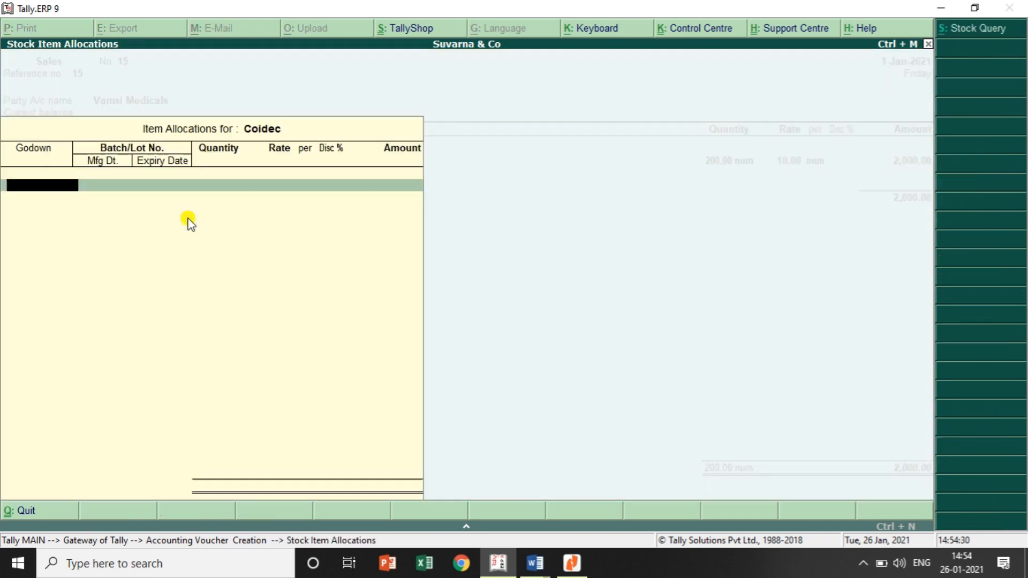
pyautogui.write('B')
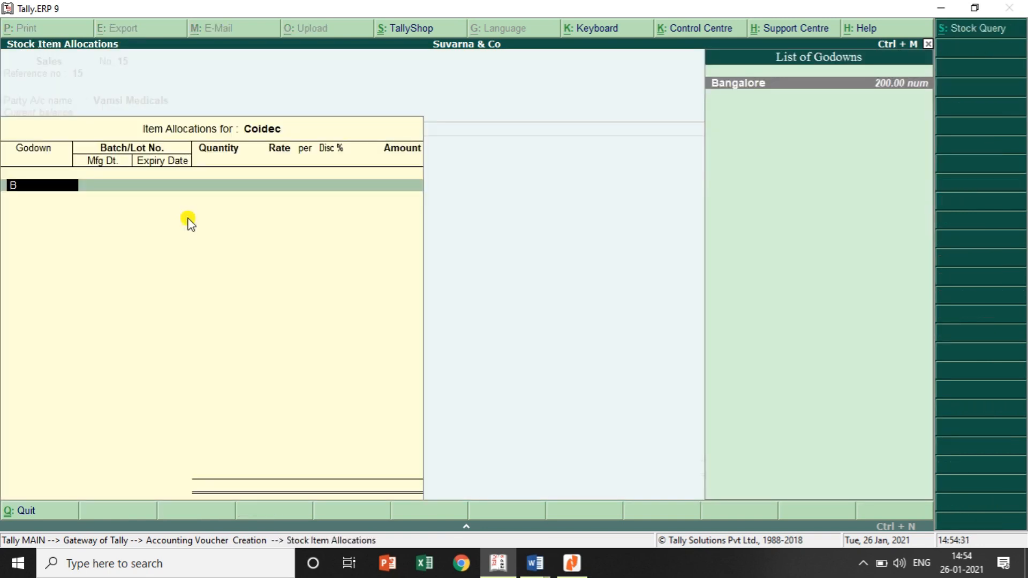
pyautogui.press('Return')
pyautogui.press('Down')
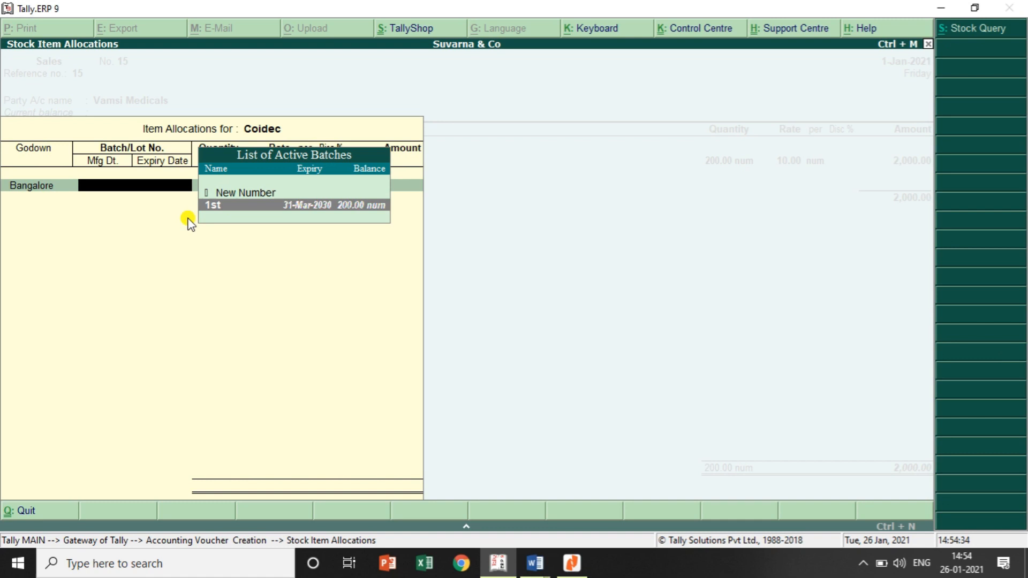
pyautogui.press('Return')
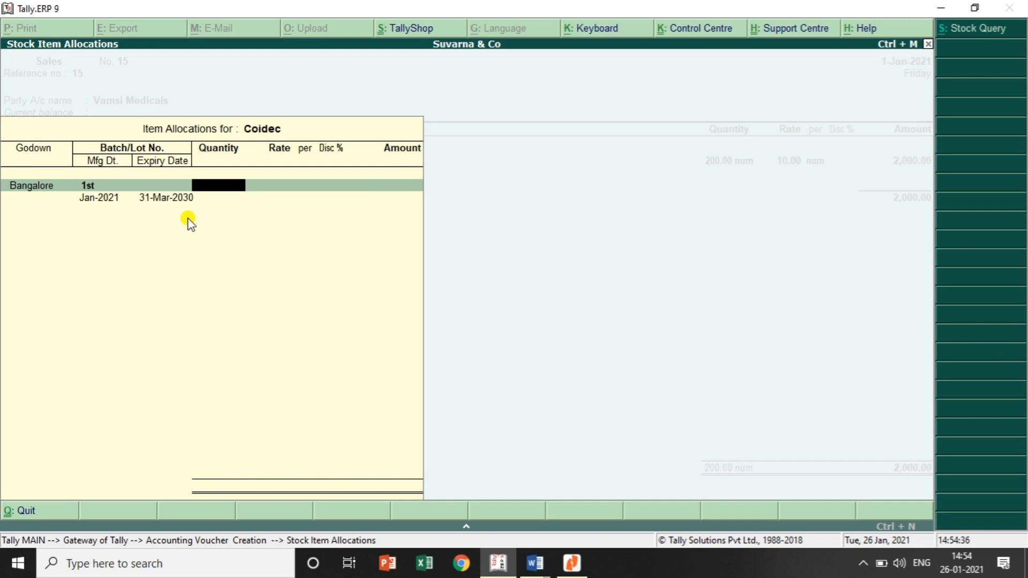
# - Set the Coidec batch sale to 150 num at a rate of 15.00, keeping the batch's existing manufacturing and expiry dates
pyautogui.click(187, 220)
pyautogui.write('150')
pyautogui.press('Return')
pyautogui.write('15')
pyautogui.press('Return')
pyautogui.press('Return')
pyautogui.press('Return')
pyautogui.press('Return')
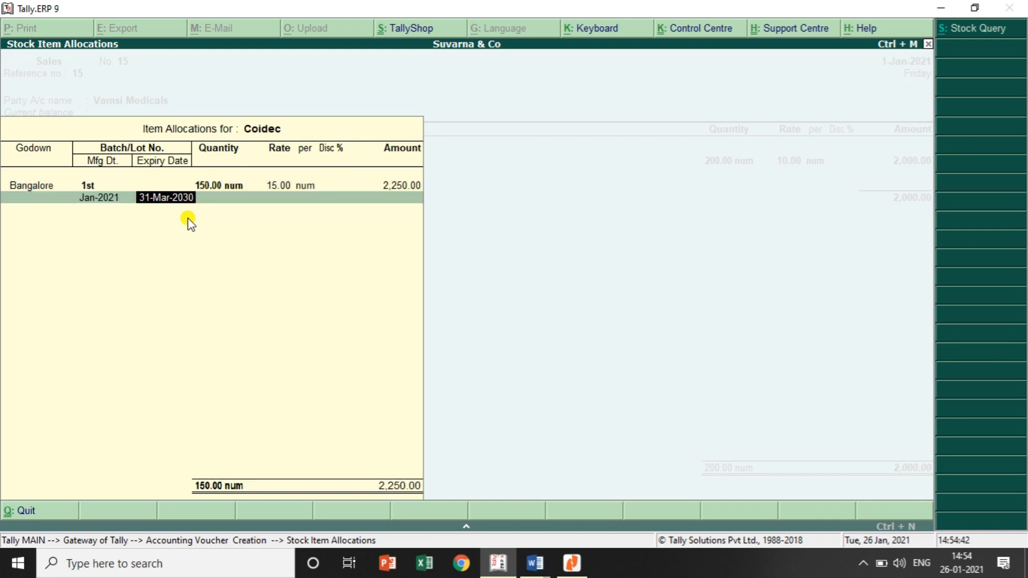
pyautogui.press('Return')
pyautogui.press('Return')
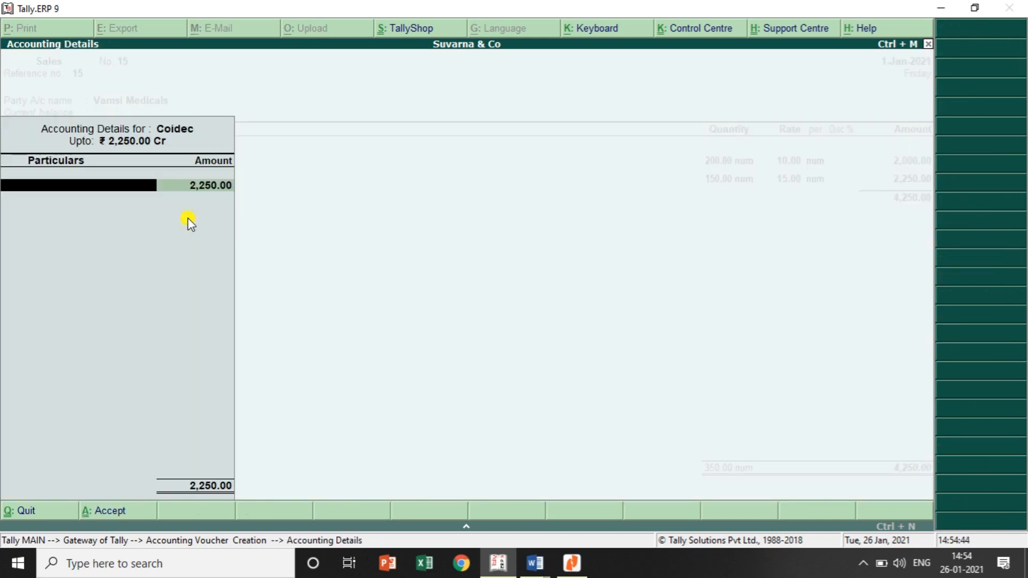
# - Post Coidec to the Sales ledger without a tax classification, then end the item list and save the sales voucher
pyautogui.write('Sa')
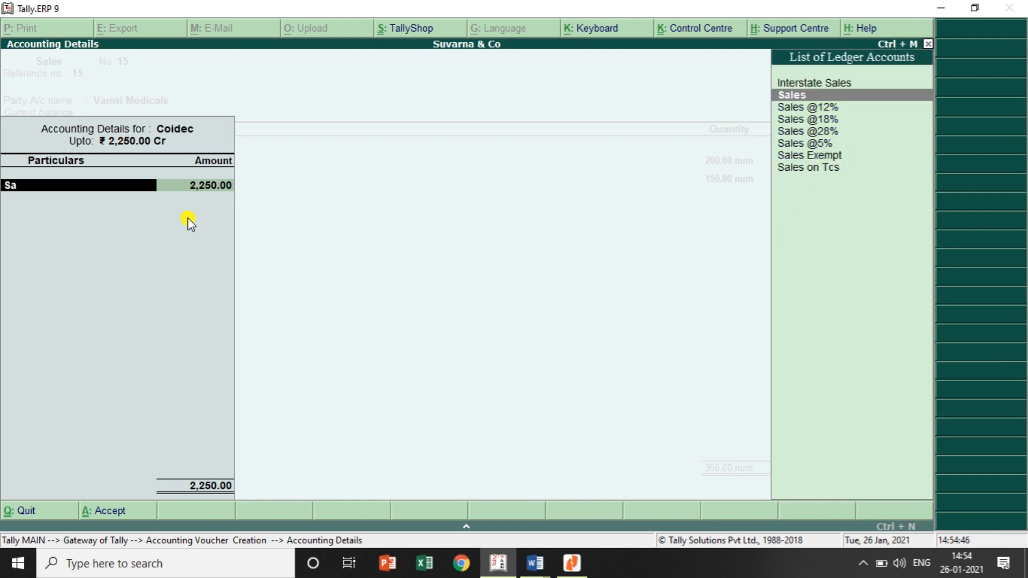
pyautogui.press('Return')
pyautogui.press('Return')
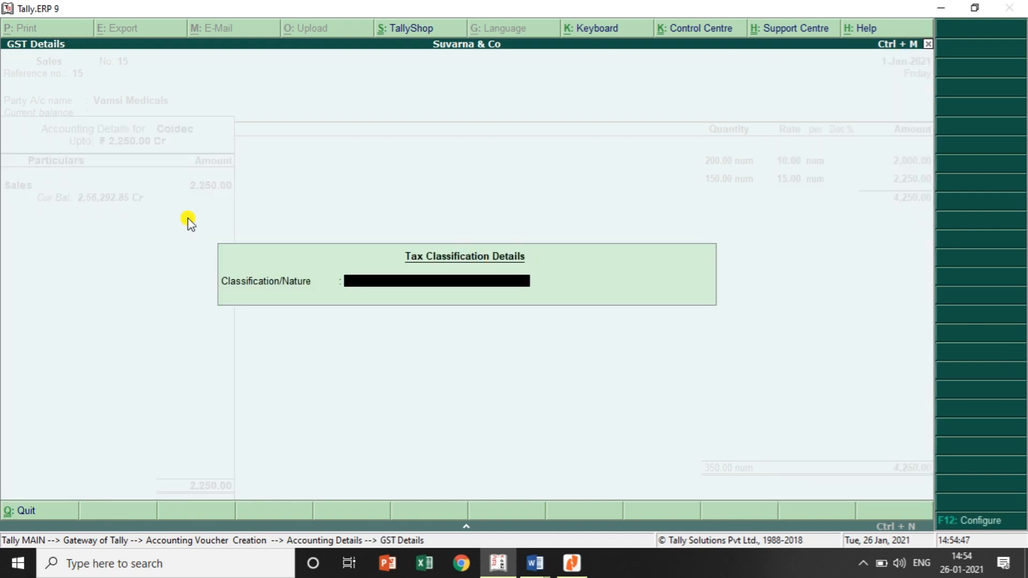
pyautogui.press('Return')
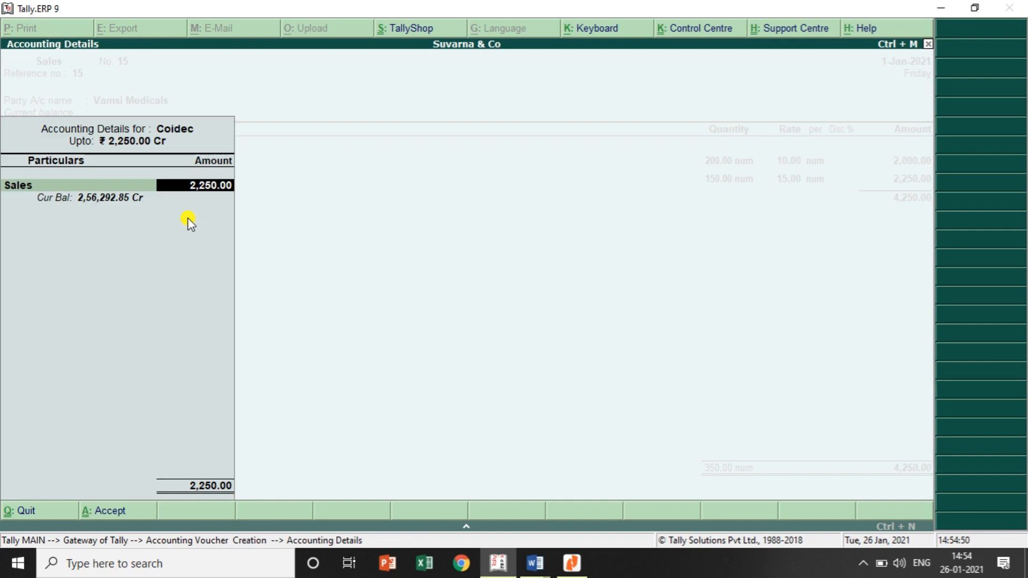
pyautogui.press('Return')
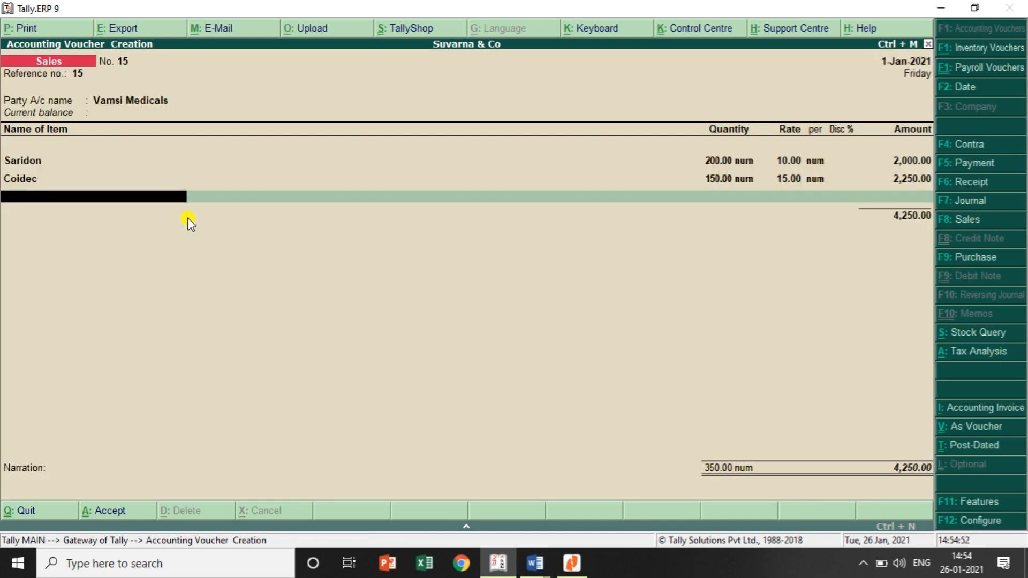
pyautogui.press('Return')
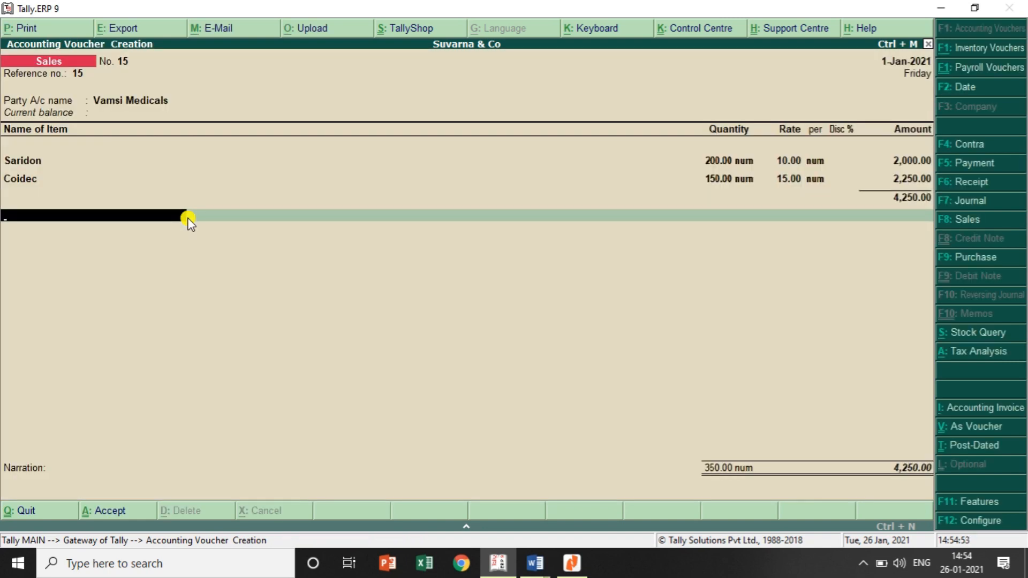
pyautogui.press('Return')
pyautogui.press('Return')
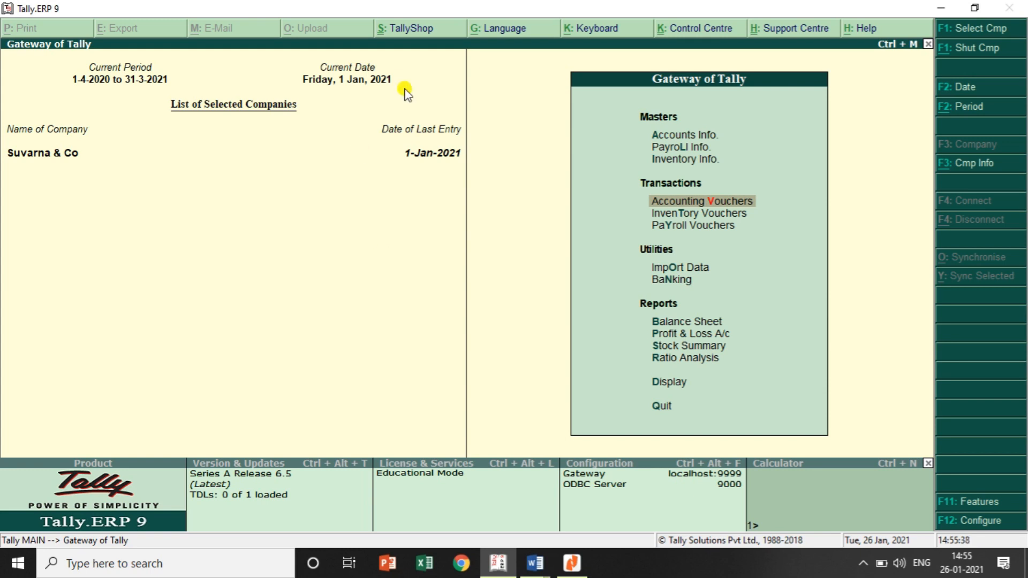
# - Display the batch vouchers report for Saridon batch St/101 from the inventory books
pyautogui.click(669, 382)
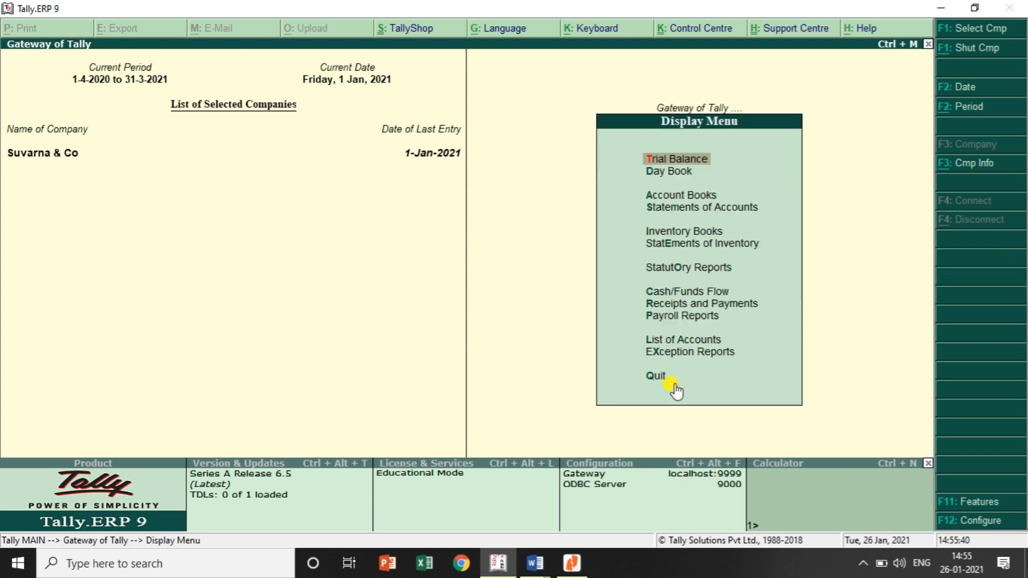
pyautogui.click(693, 233)
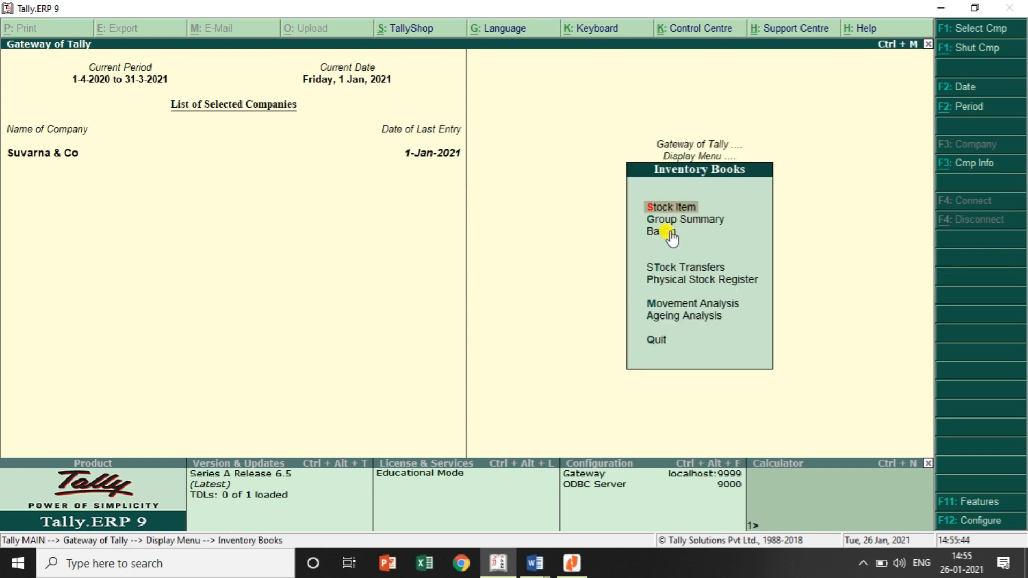
pyautogui.click(671, 232)
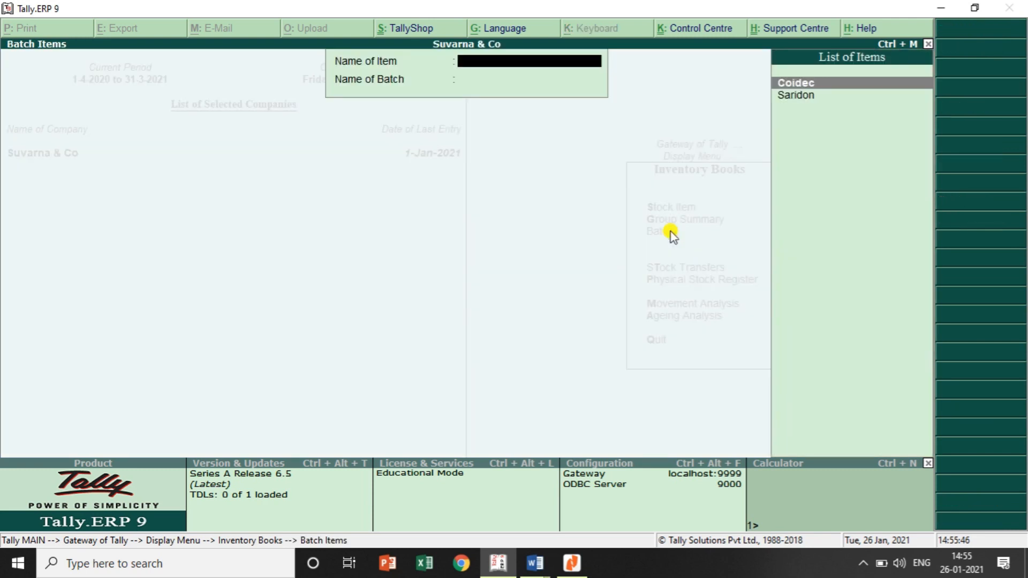
pyautogui.click(797, 96)
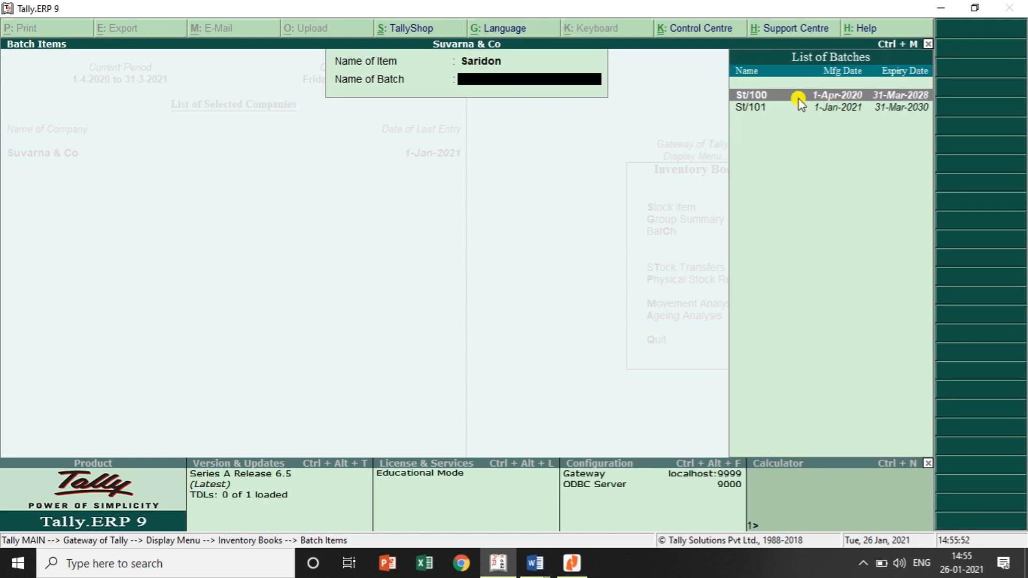
pyautogui.click(752, 108)
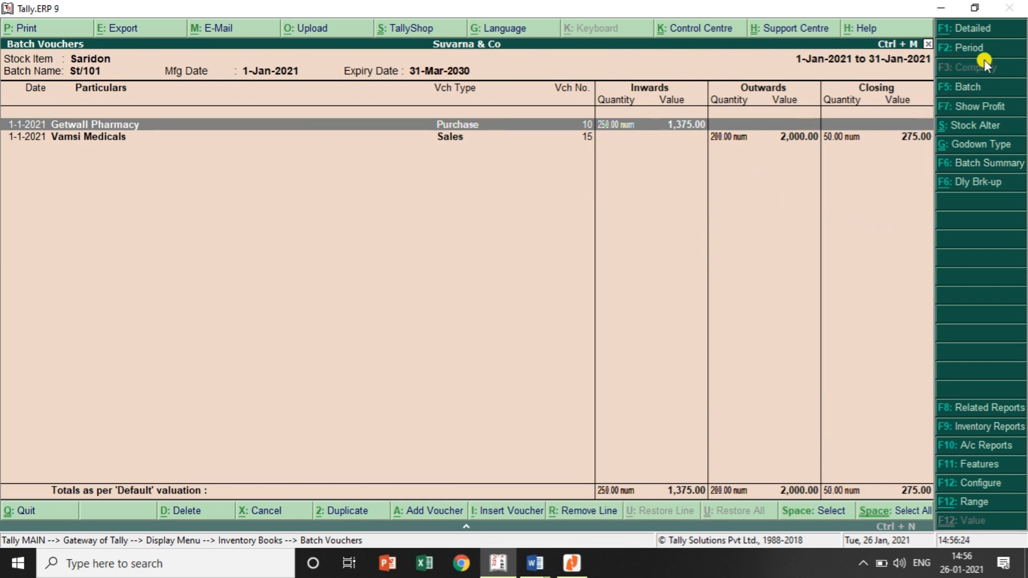
# - Switch the batch report to Saridon batch St/100 to review it, then leave the report
pyautogui.click(981, 89)
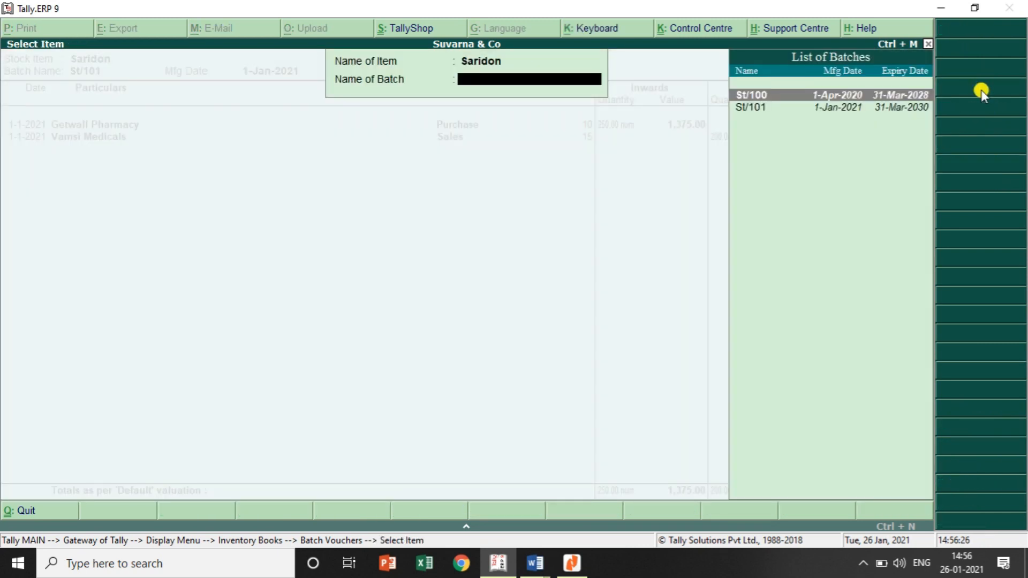
pyautogui.click(855, 138)
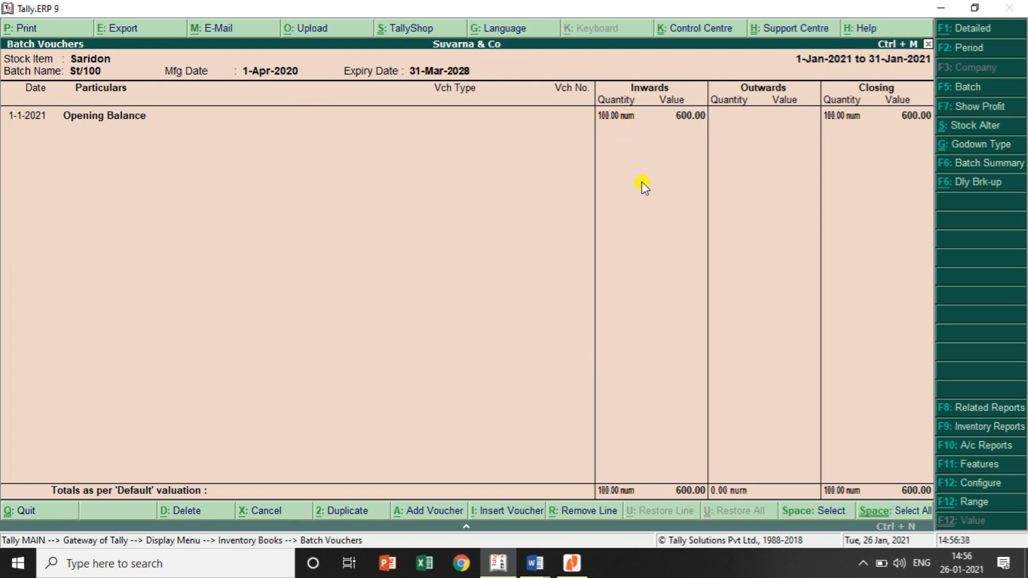
pyautogui.press('Escape')
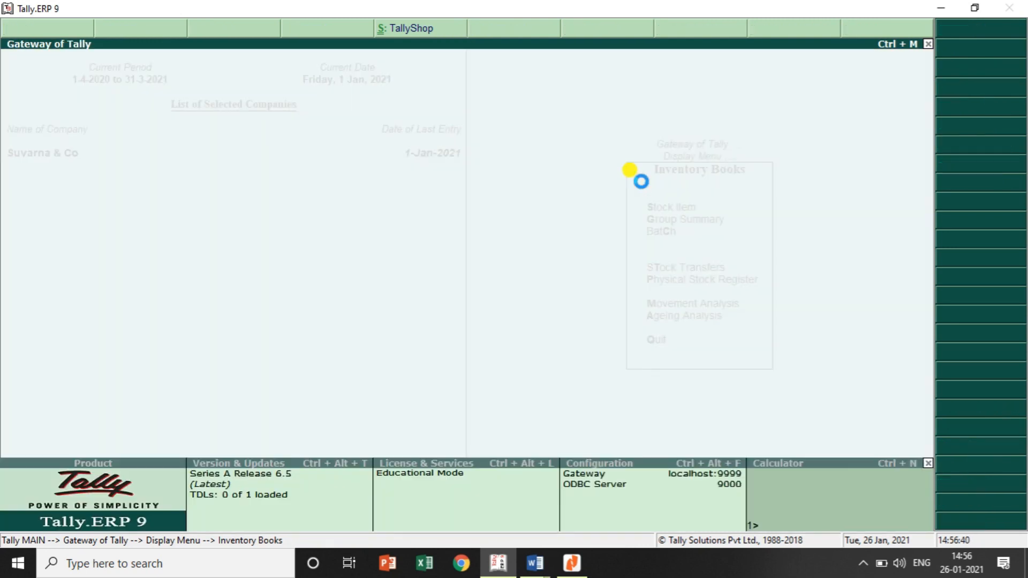
pyautogui.press('Escape')
pyautogui.press('Escape')
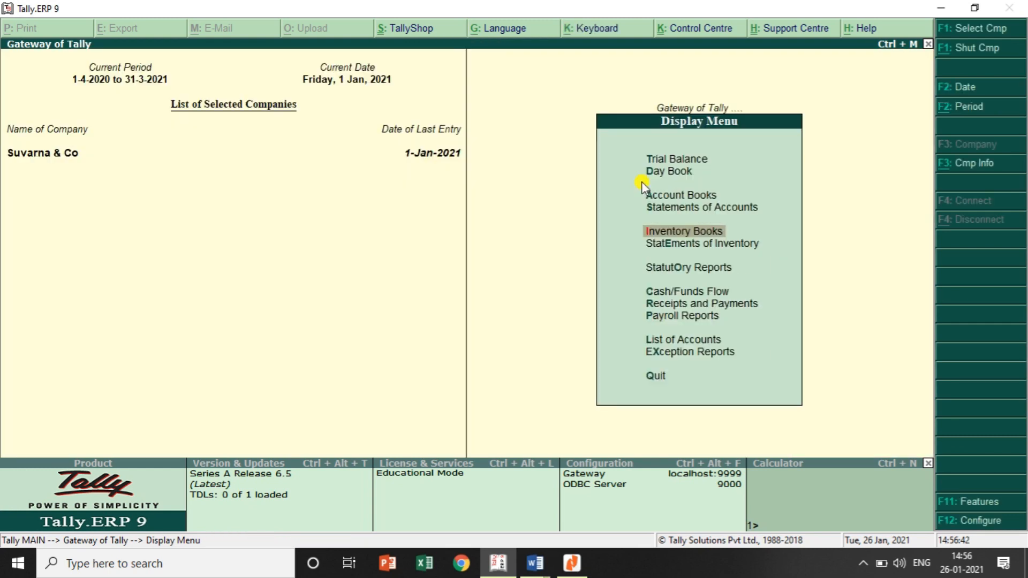
# - Review the batch vouchers report for Coidec batch 1st in the inventory books, then return to the Gateway of Tally
pyautogui.press('Return')
pyautogui.press('Down')
pyautogui.press('Down')
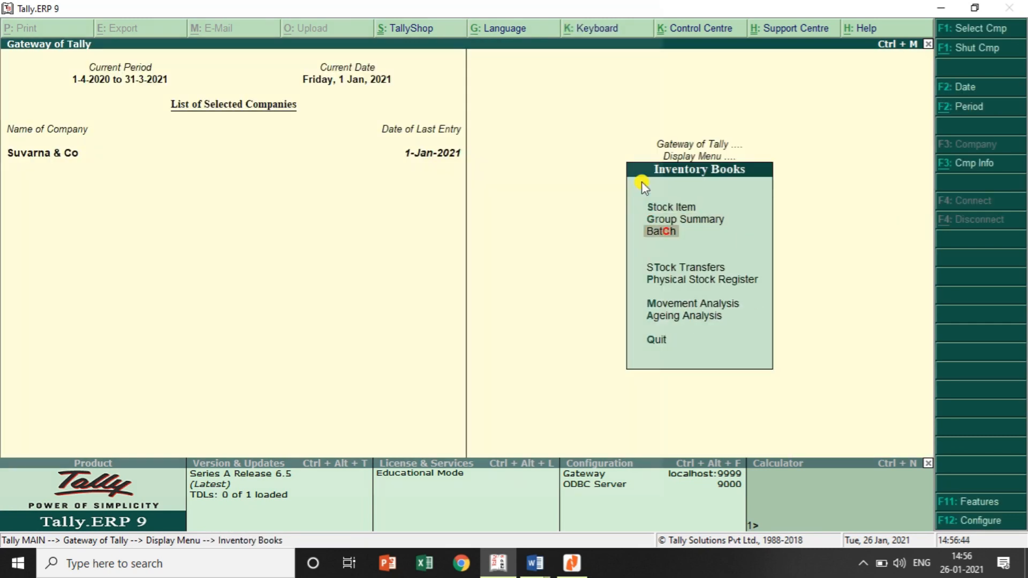
pyautogui.press('Return')
pyautogui.press('Return')
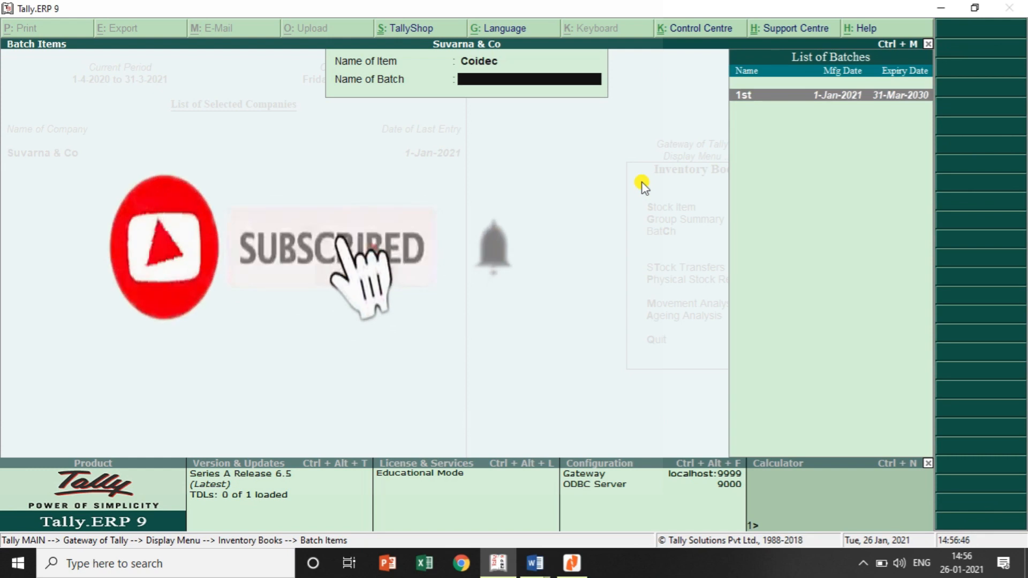
pyautogui.press('Return')
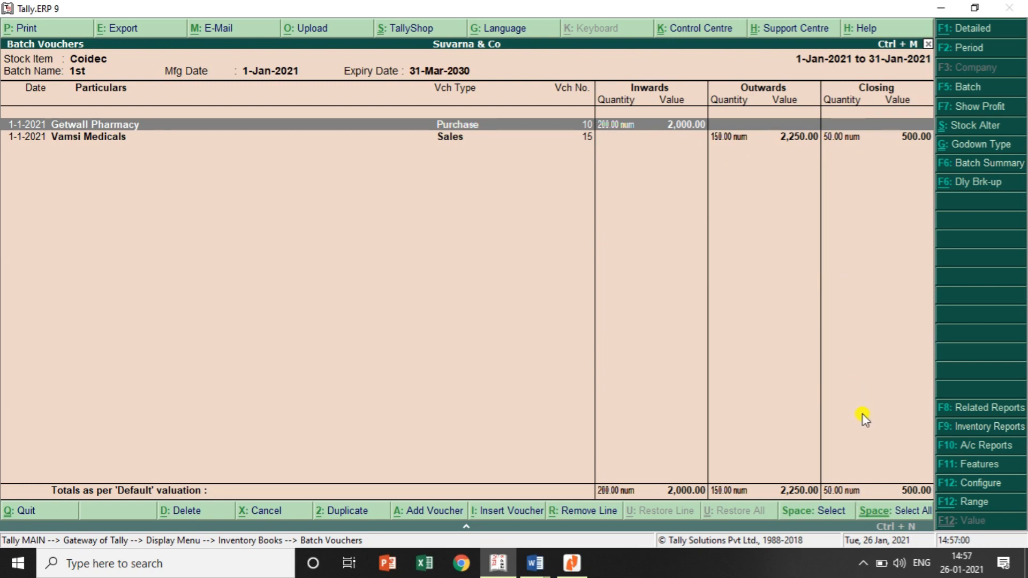
pyautogui.press('Escape')
pyautogui.press('Escape')
pyautogui.press('Escape')
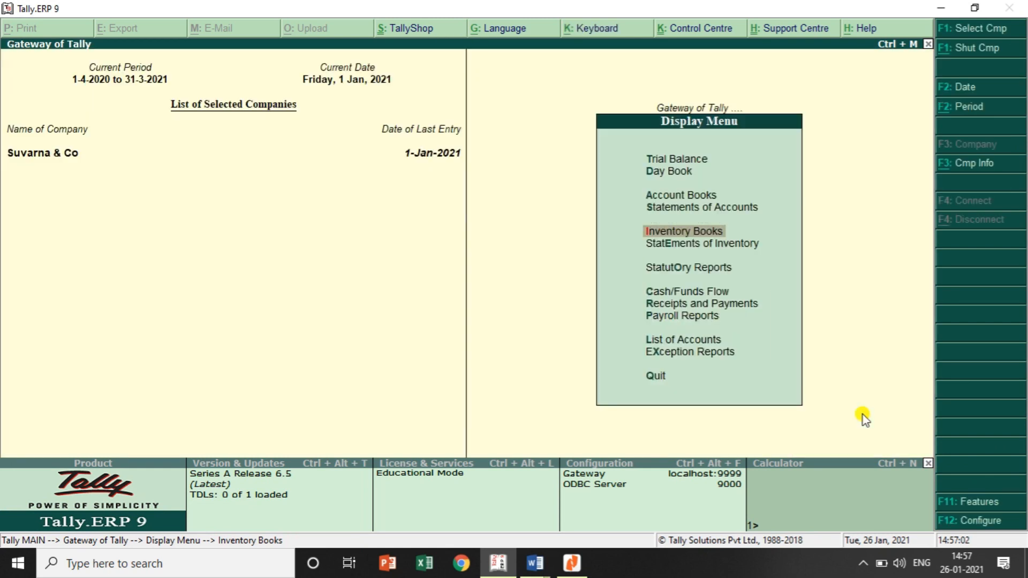
pyautogui.press('Escape')
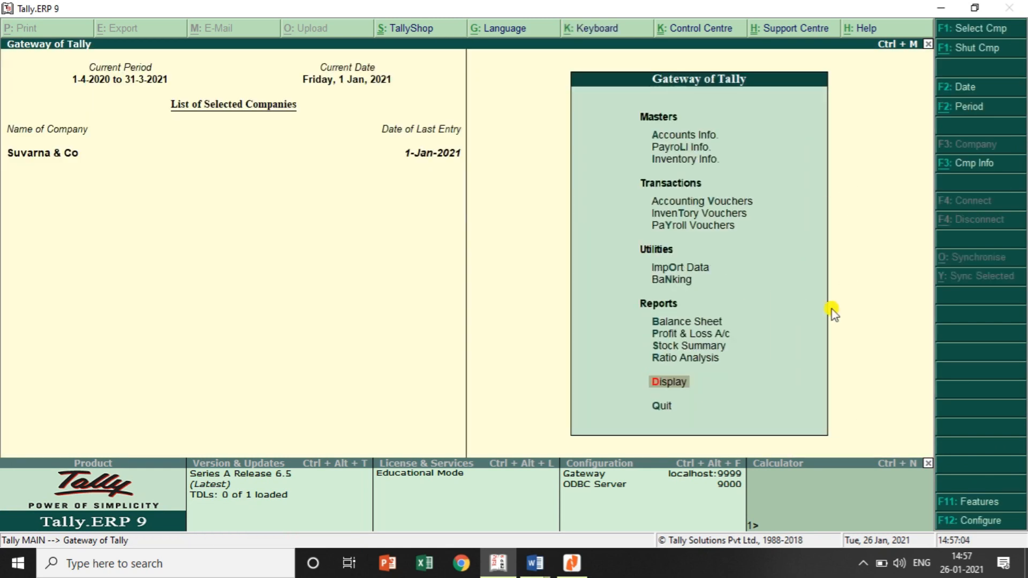
# - From the Stock Summary, examine Saridon's January vouchers filtered to batch St/101, then return to the Gateway of Tally
pyautogui.click(711, 345)
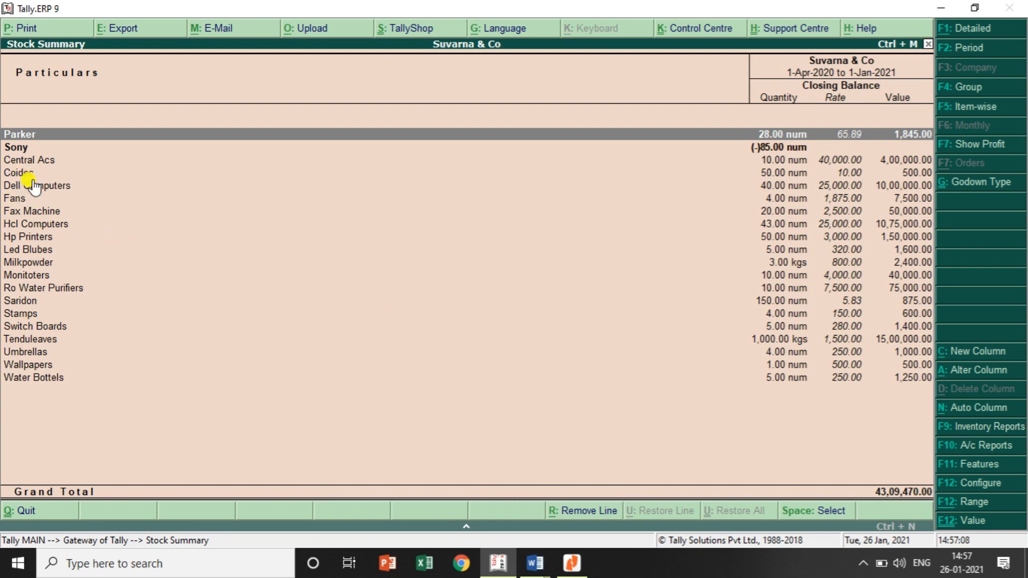
pyautogui.doubleClick(25, 300)
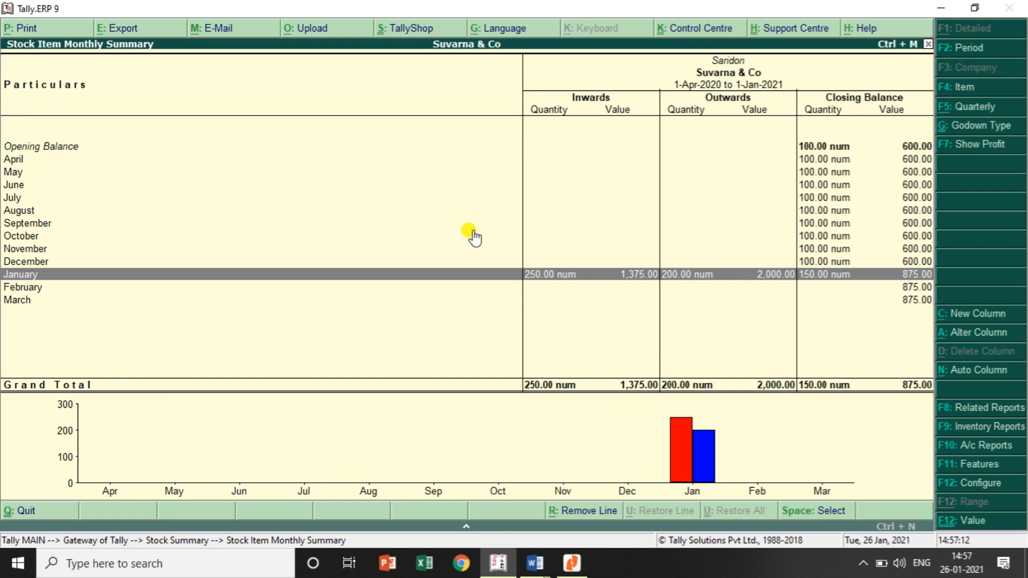
pyautogui.press('Return')
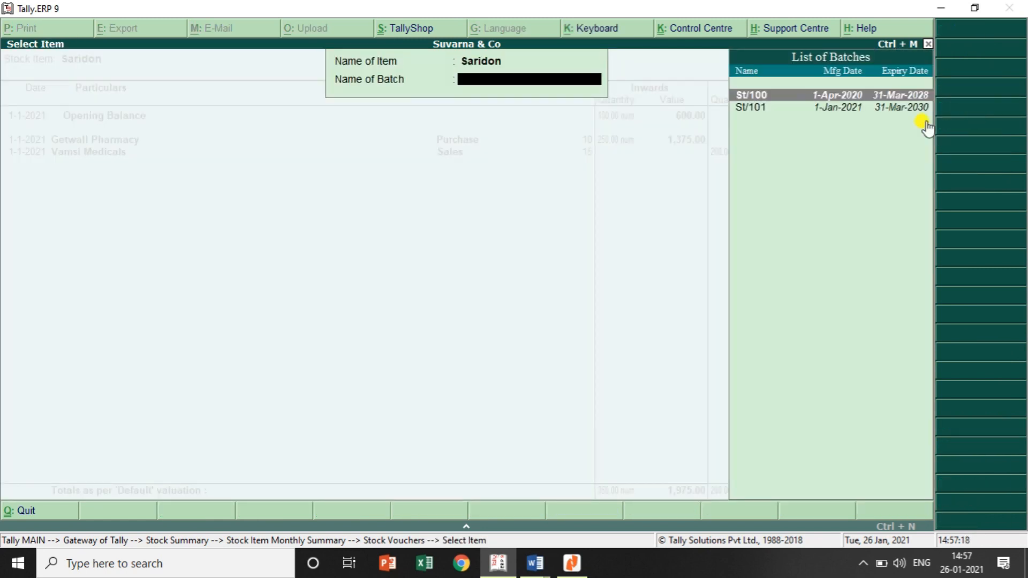
pyautogui.click(845, 108)
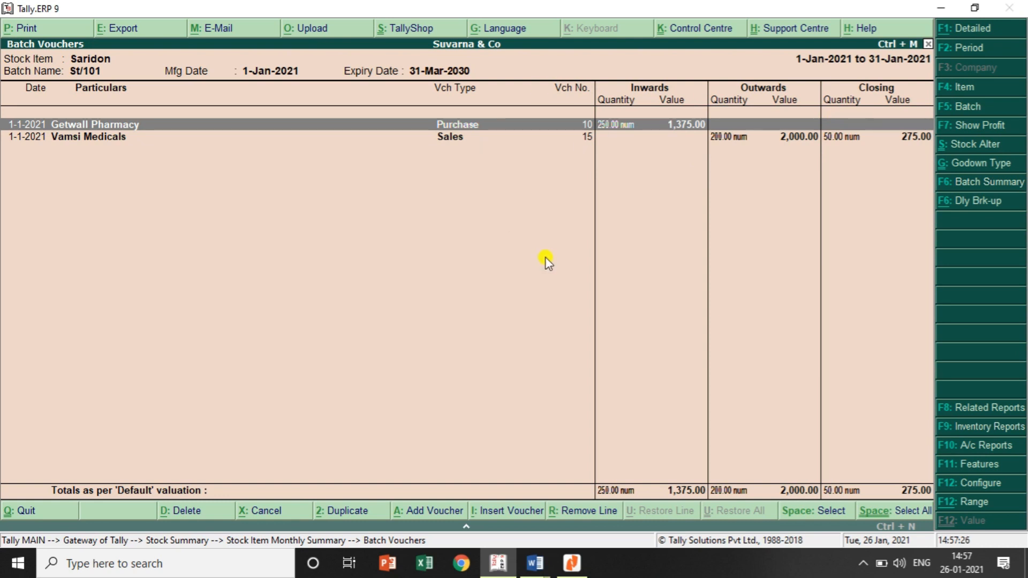
pyautogui.press('Escape')
pyautogui.press('Escape')
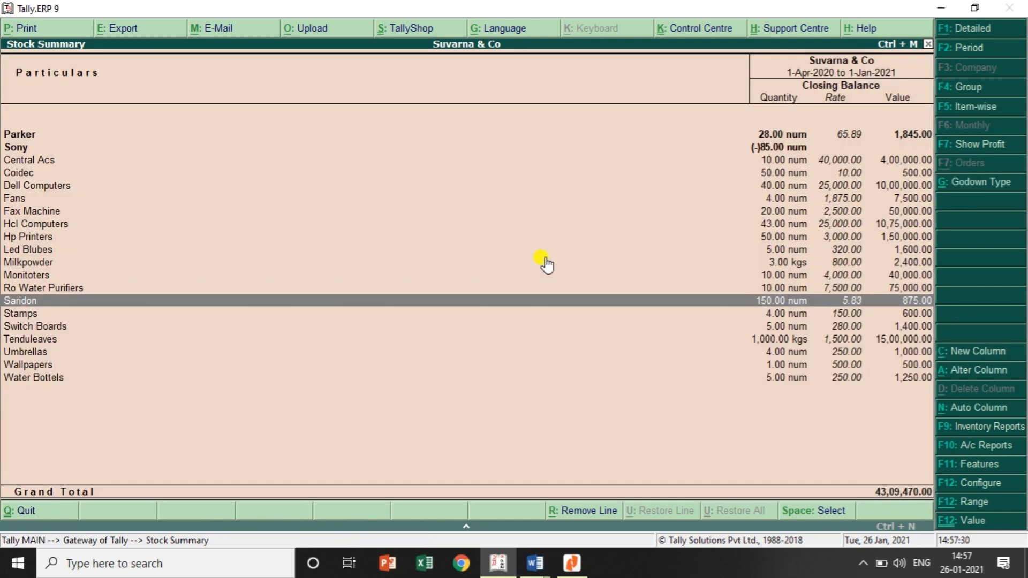
pyautogui.press('Escape')
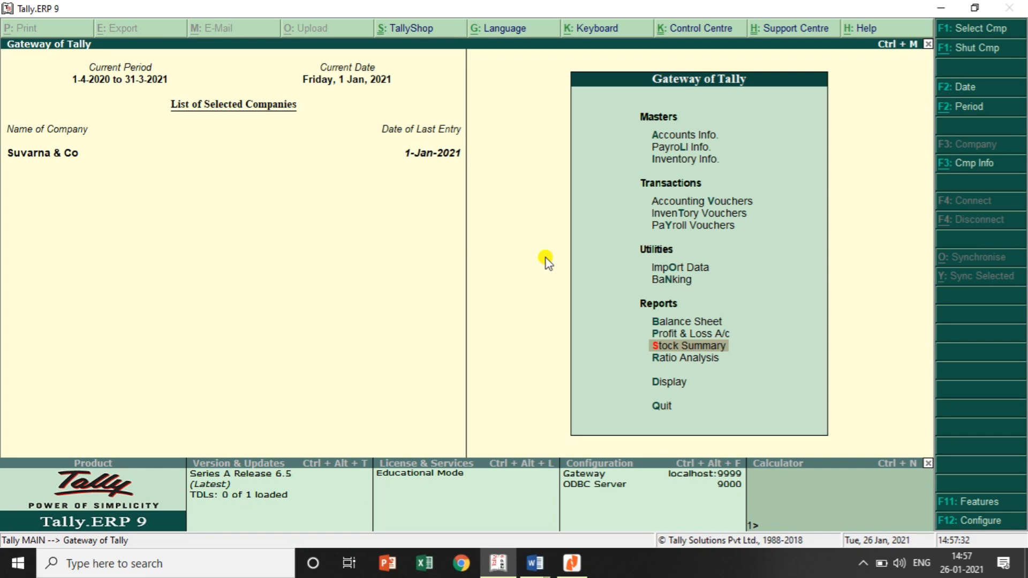